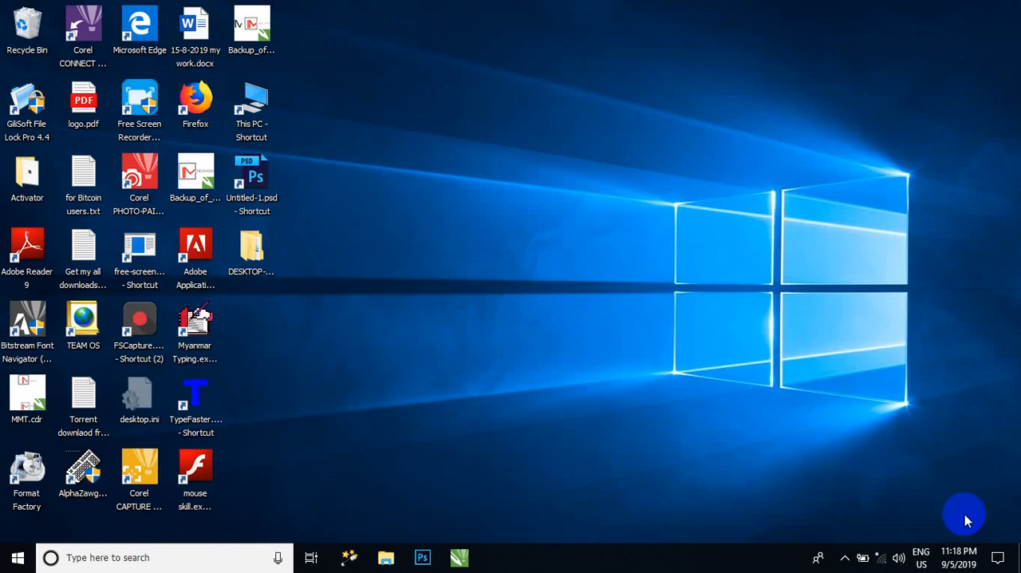
Step: Check the current user account from the Start menu's account flyout
{"action": "left_click", "coordinate": [14, 557]}
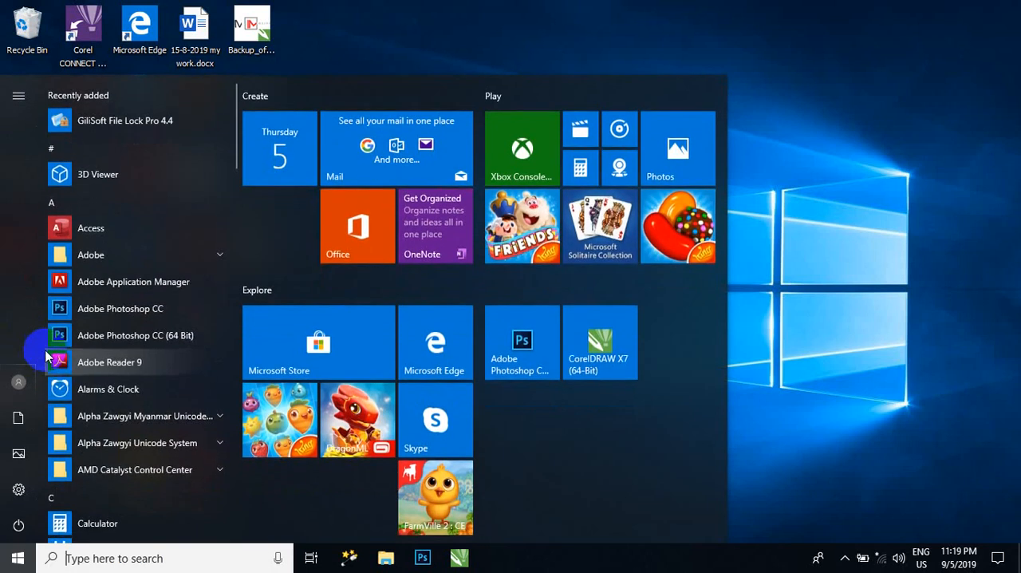
{"action": "left_click", "coordinate": [18, 382]}
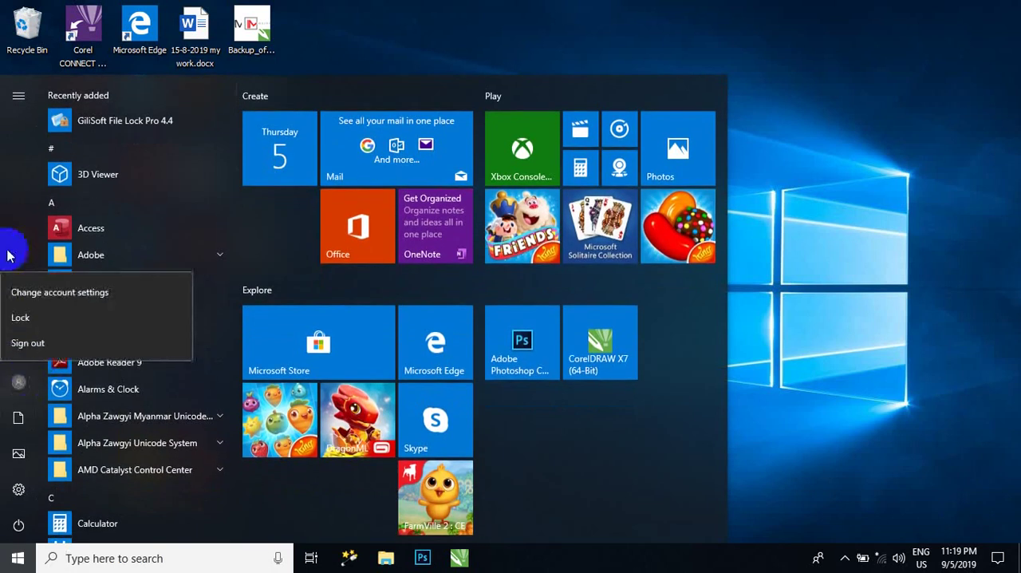
{"action": "left_click", "coordinate": [758, 307]}
{"action": "left_click", "coordinate": [758, 307]}
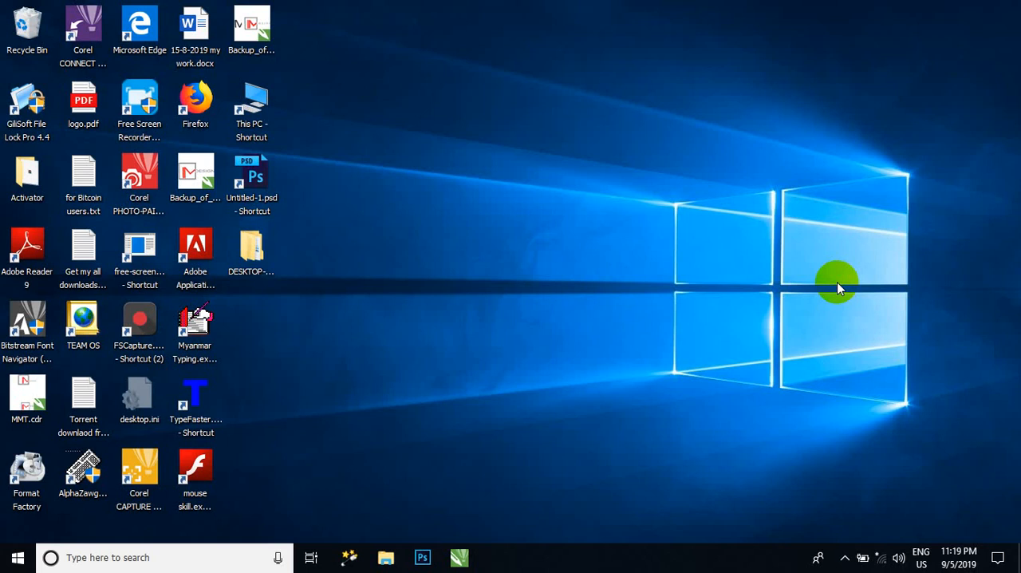
Step: Launch Control Panel from taskbar search and reach the User Accounts page for your own account
{"action": "left_click", "coordinate": [144, 557]}
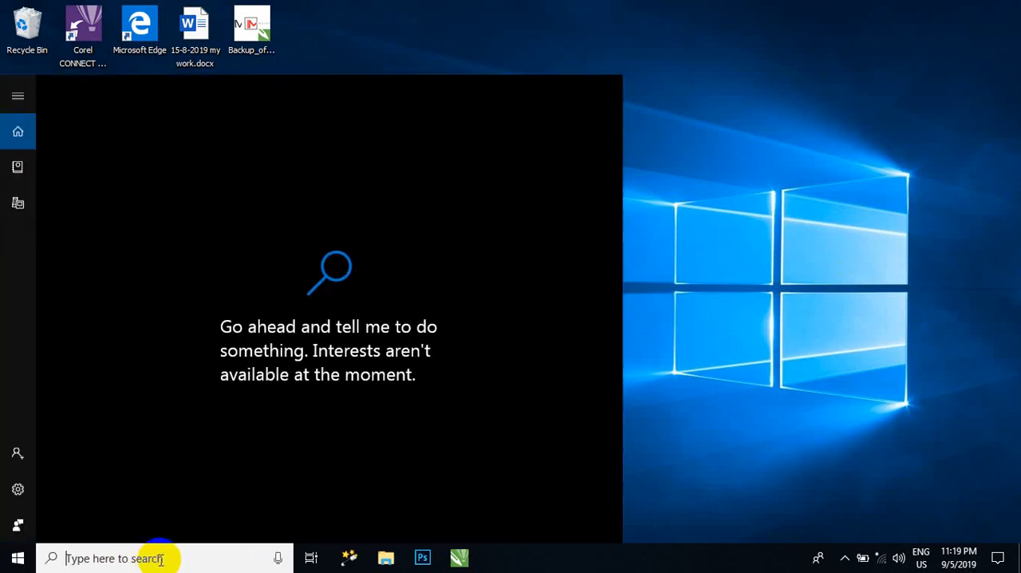
{"action": "type", "text": "con"}
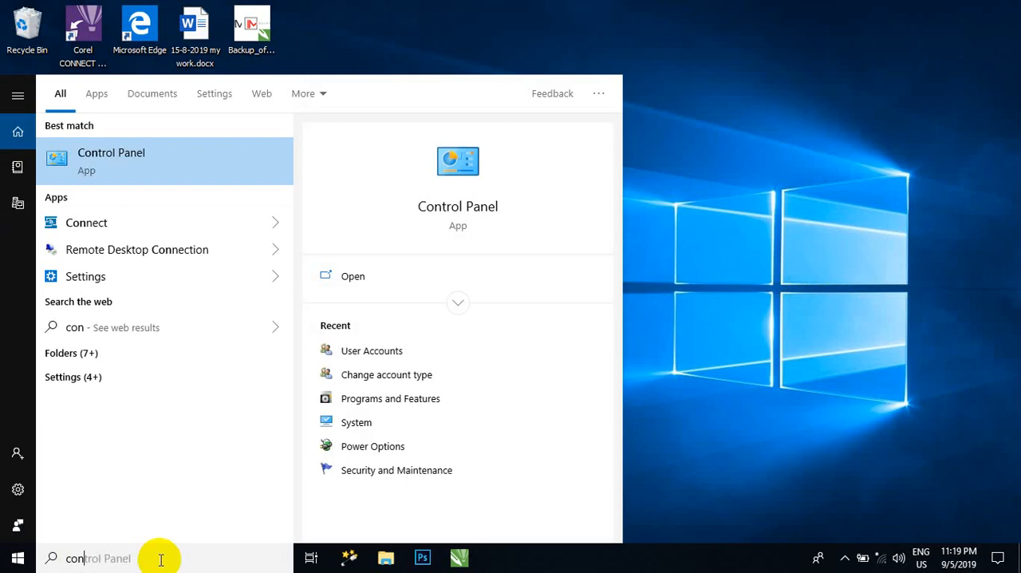
{"action": "type", "text": "t"}
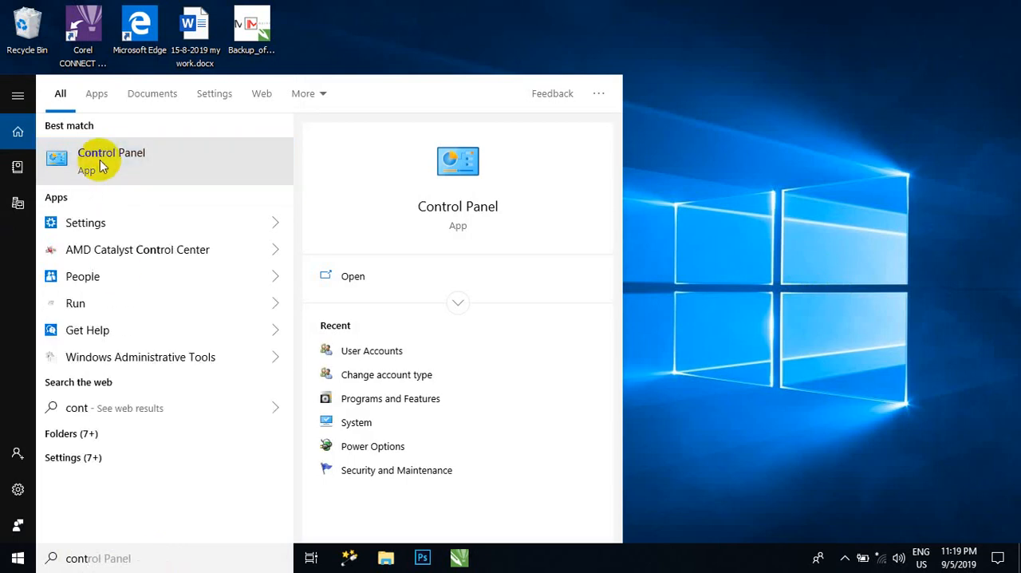
{"action": "left_click", "coordinate": [102, 160]}
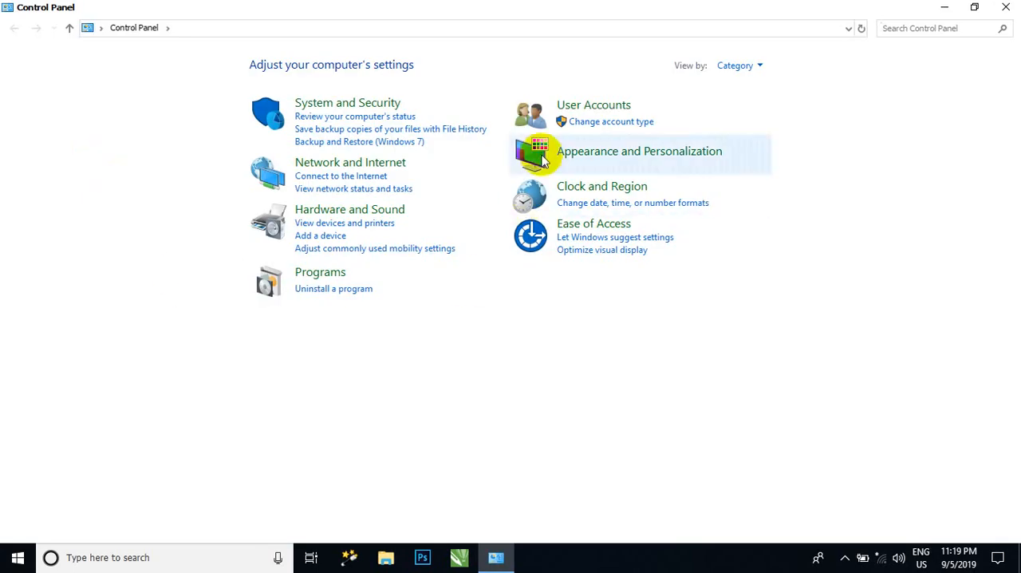
{"action": "left_click", "coordinate": [563, 104]}
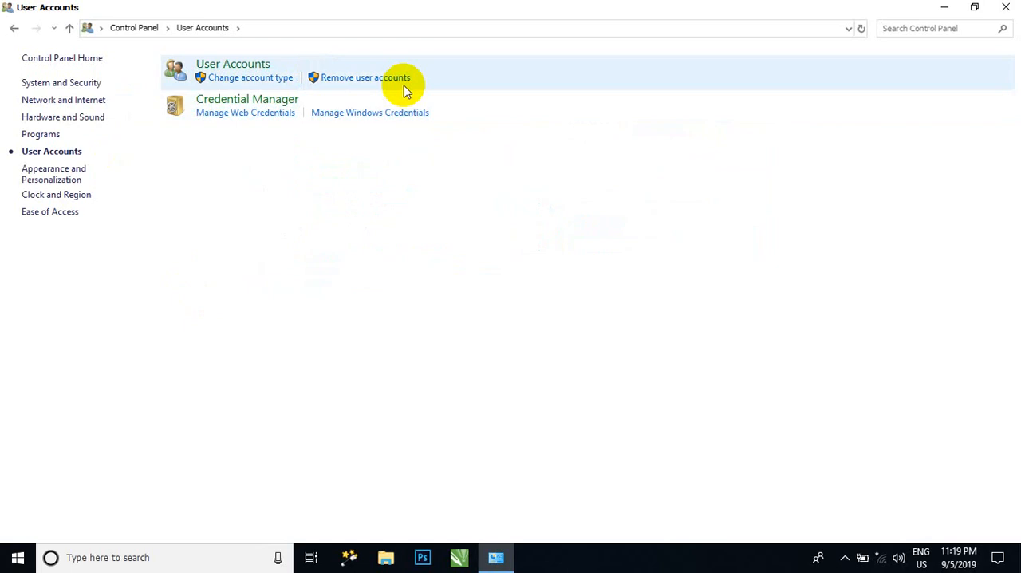
{"action": "left_click", "coordinate": [233, 64]}
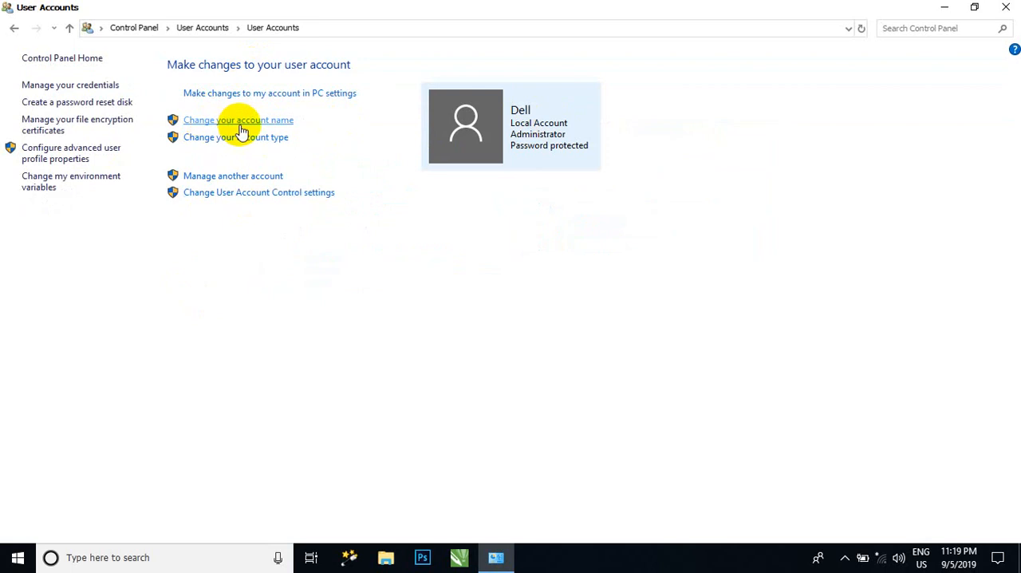
{"action": "left_click", "coordinate": [266, 121]}
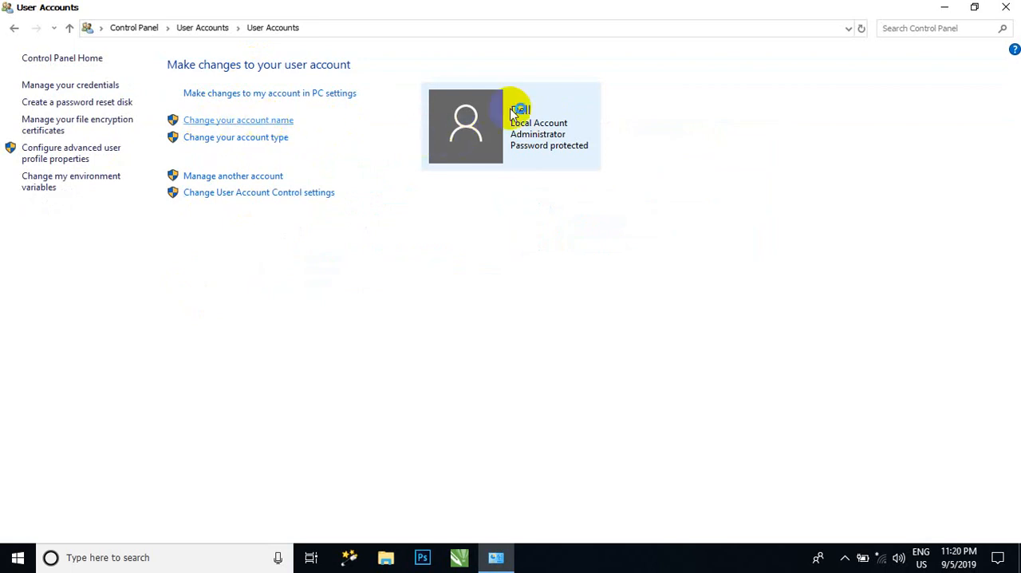
{"action": "type", "text": "L"}
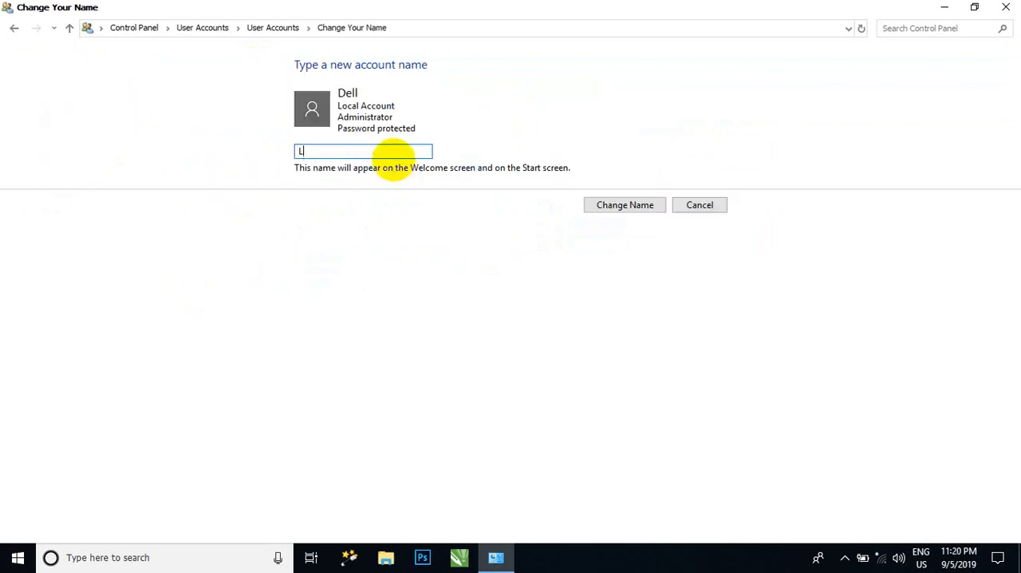
{"action": "type", "text": "ight"}
{"action": "type", "text": " Comput"}
{"action": "type", "text": "er"}
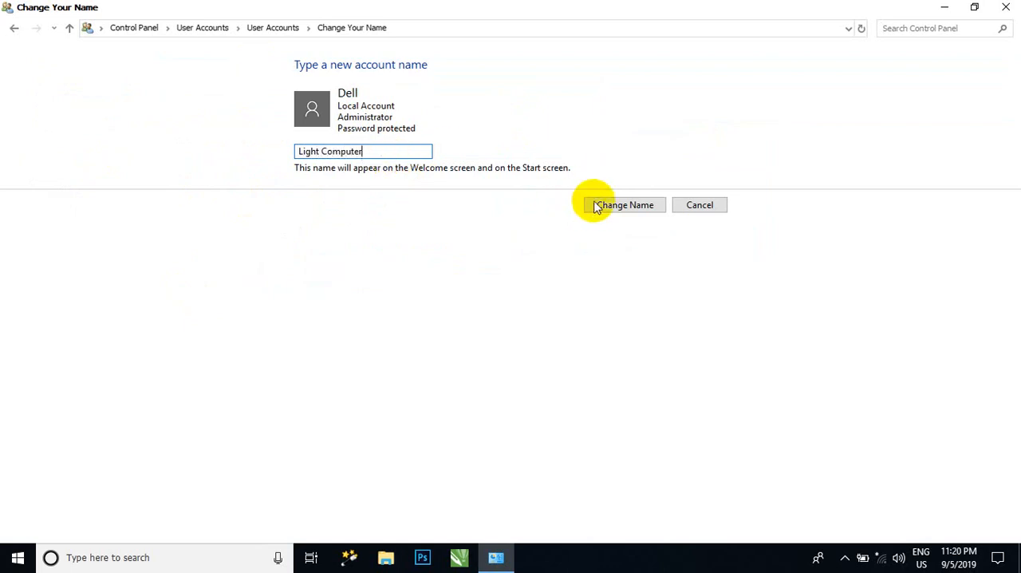
{"action": "left_click", "coordinate": [271, 27]}
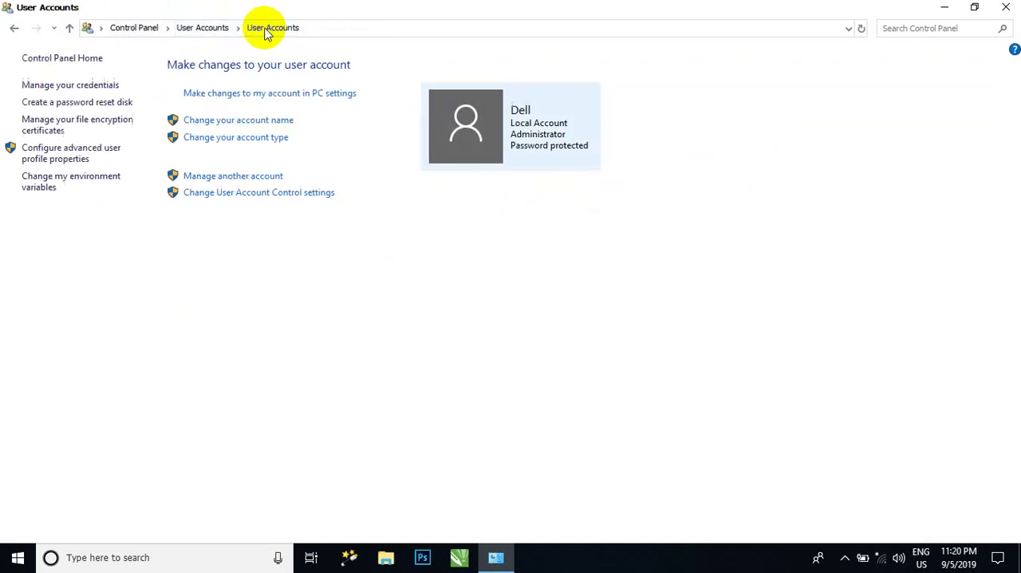
{"action": "left_click", "coordinate": [224, 139]}
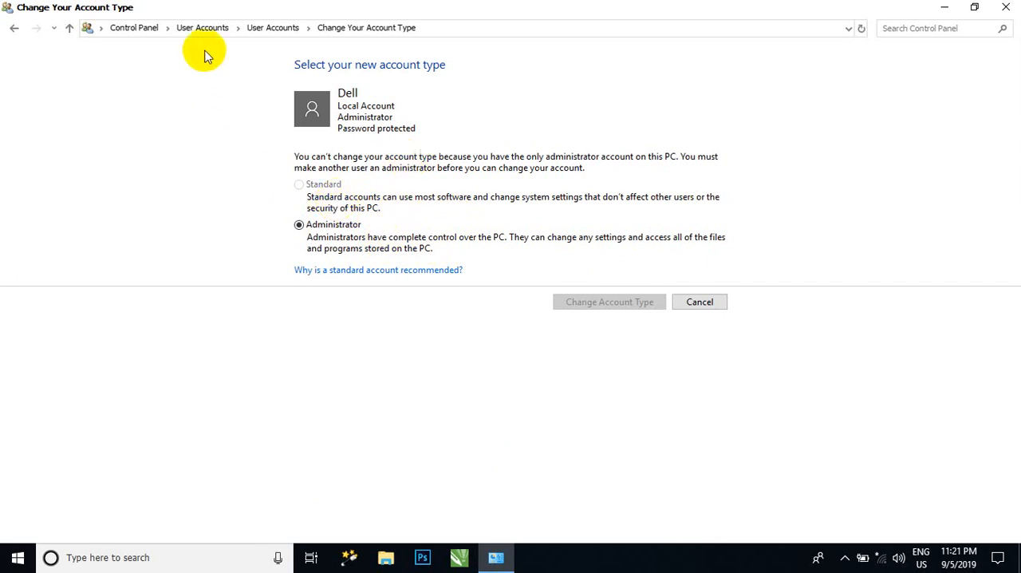
{"action": "left_click", "coordinate": [273, 27]}
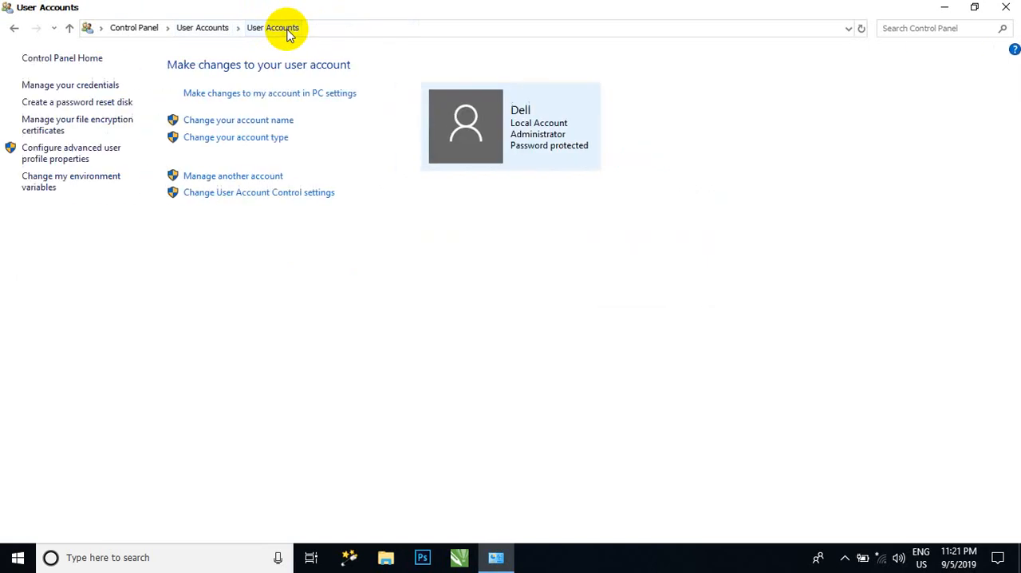
Step: Go through Manage another account to Settings' 'Add someone else to this PC' form
{"action": "left_click", "coordinate": [232, 177]}
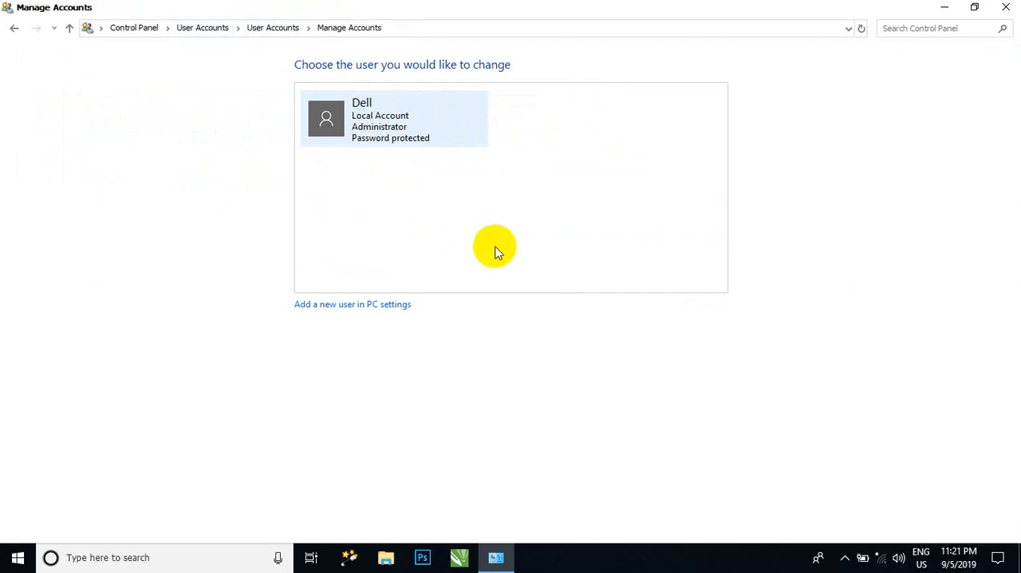
{"action": "left_click", "coordinate": [363, 308]}
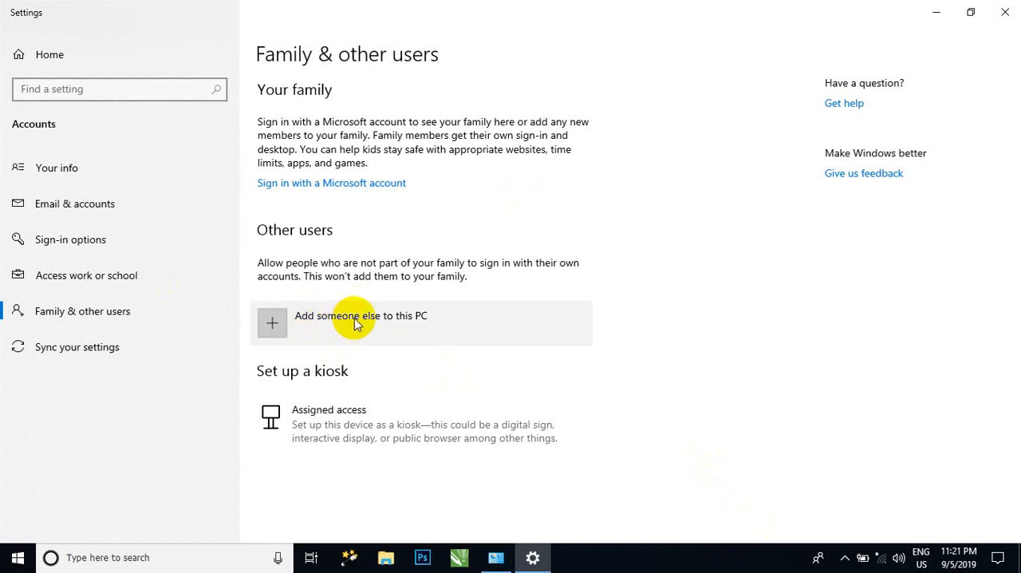
{"action": "left_click", "coordinate": [356, 319]}
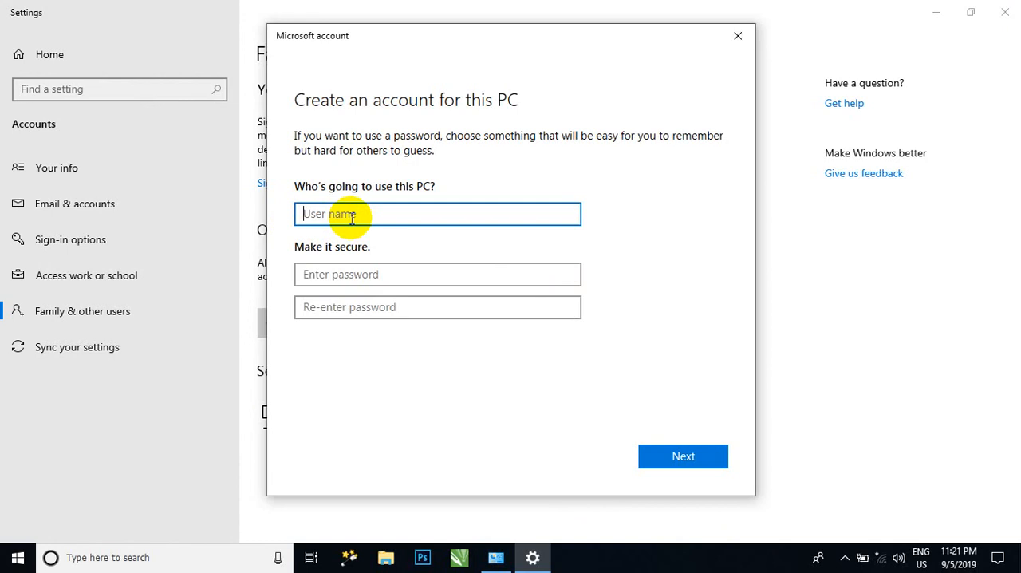
{"action": "type", "text": "AA"}
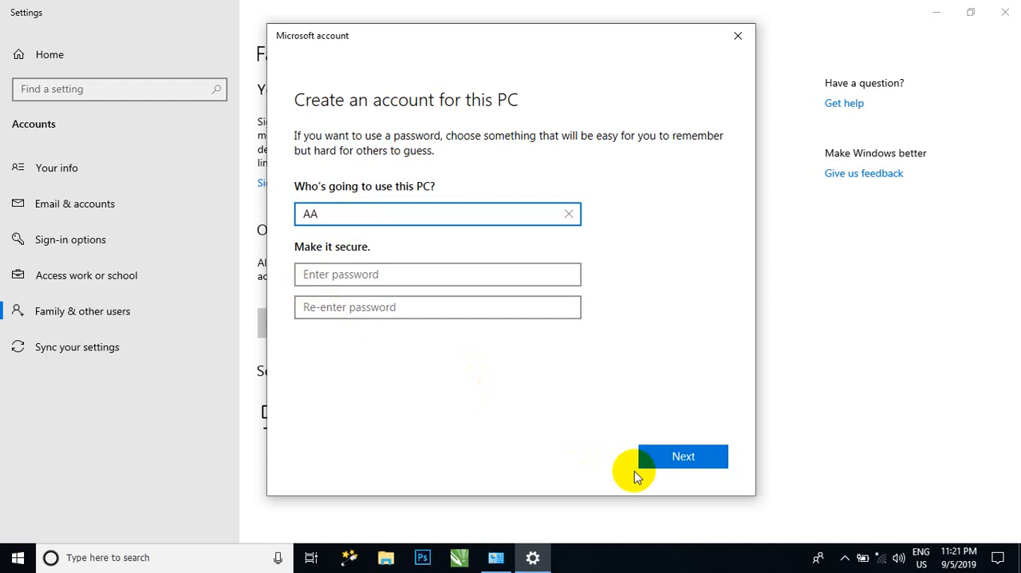
Step: Create the local account AA, then close Settings, Control Panel and File Explorer
{"action": "left_click", "coordinate": [683, 455]}
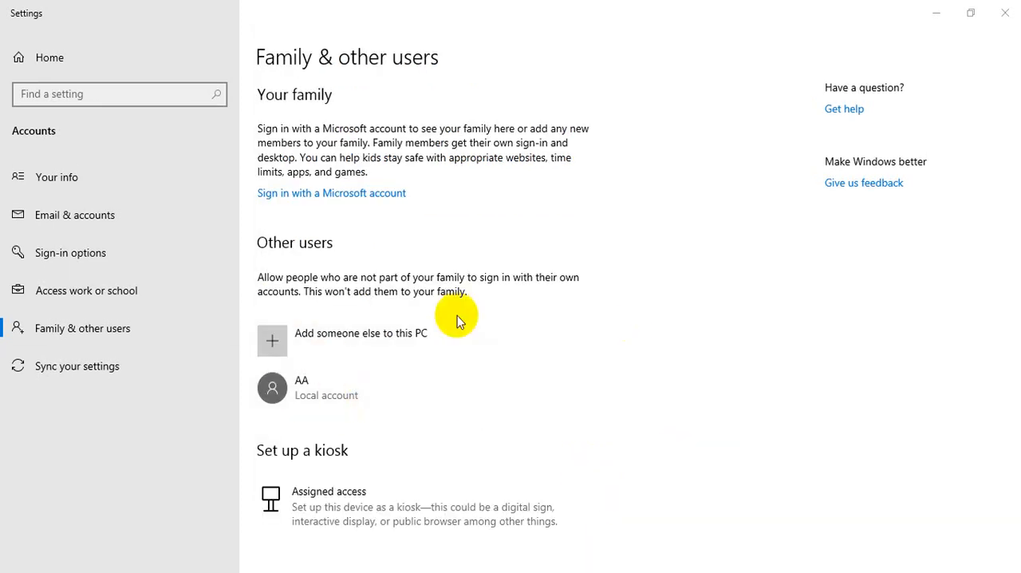
{"action": "left_click", "coordinate": [1007, 14]}
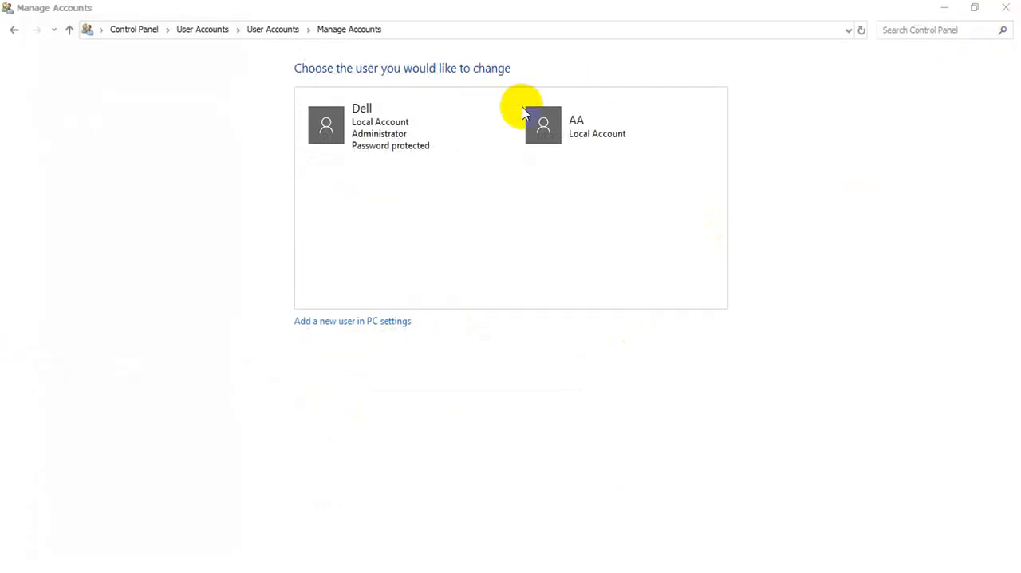
{"action": "left_click", "coordinate": [1005, 8]}
{"action": "left_click", "coordinate": [1010, 8]}
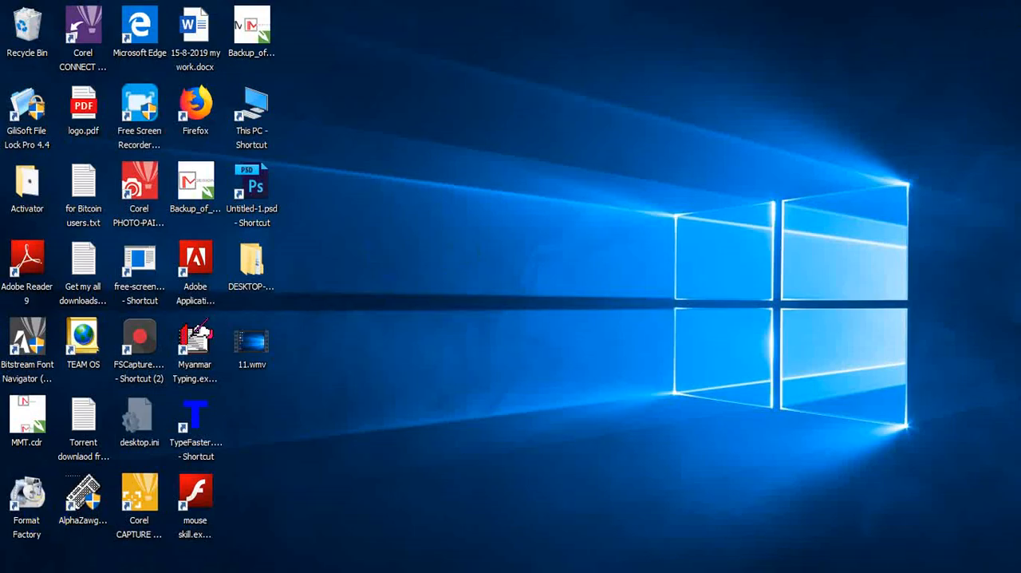
Step: Check which account is signed in via the Start menu's user flyout
{"action": "key", "text": "super"}
{"action": "key", "text": "super"}
{"action": "left_click", "coordinate": [16, 566]}
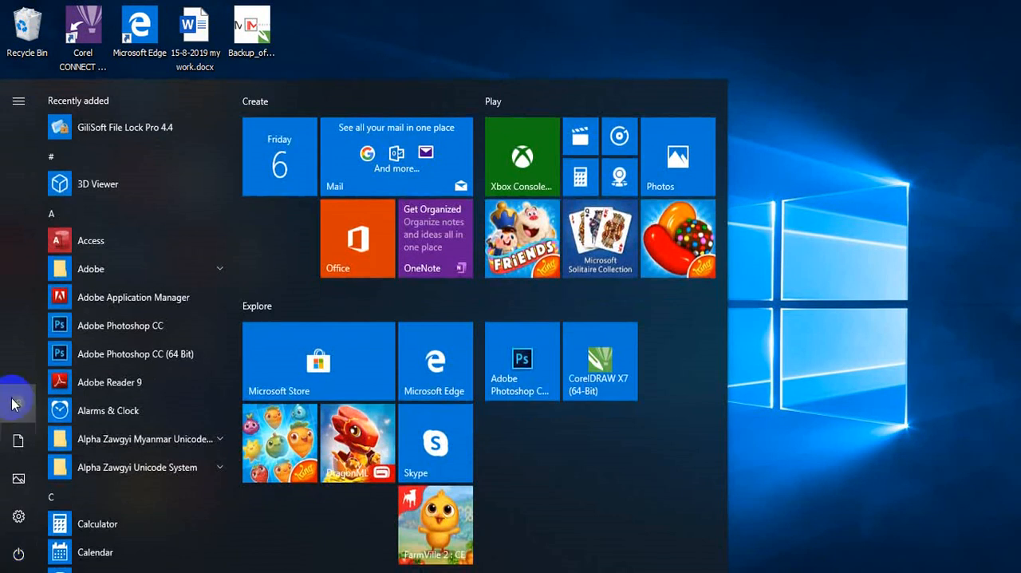
{"action": "left_click", "coordinate": [19, 403]}
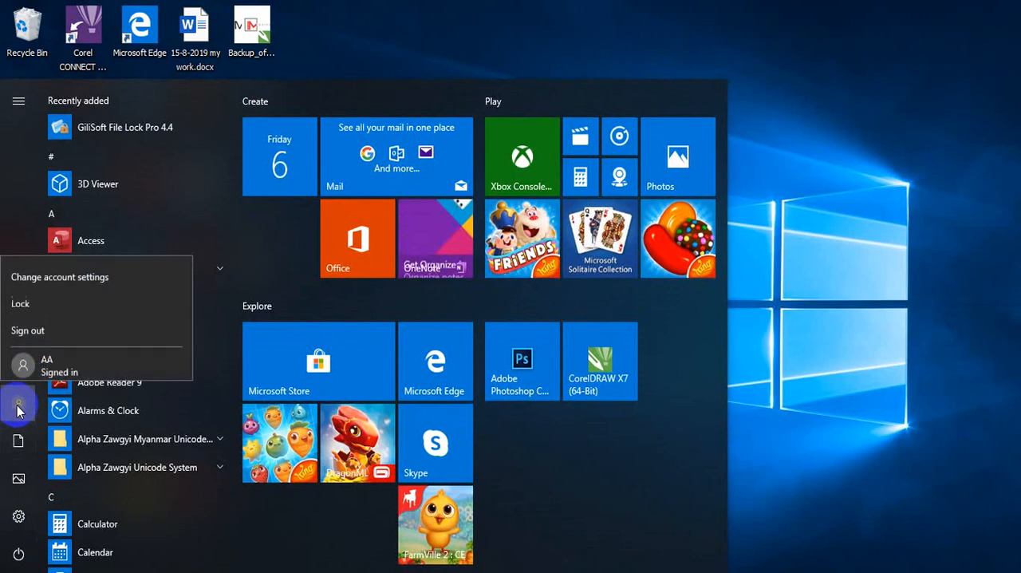
{"action": "left_click", "coordinate": [51, 354]}
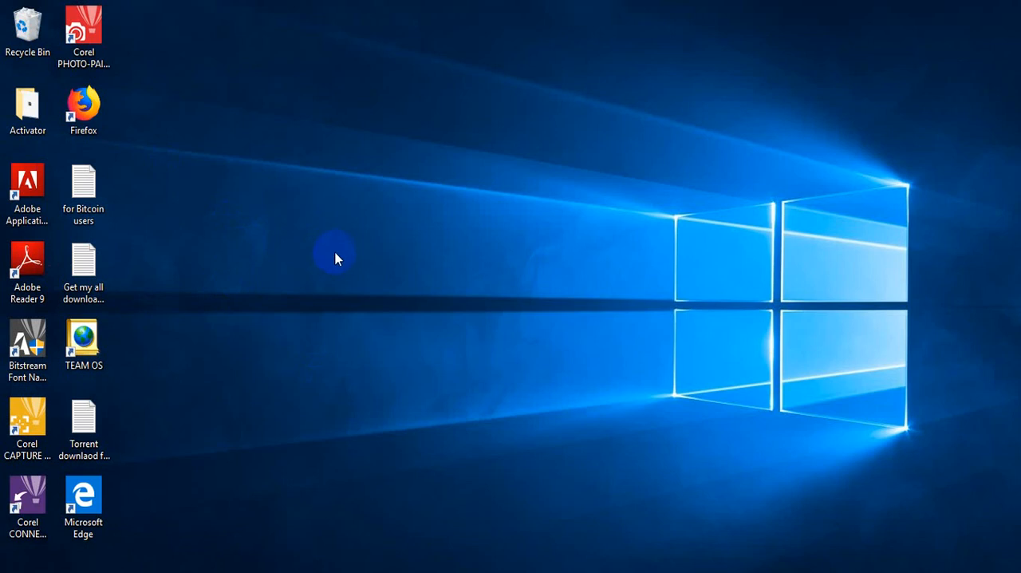
Step: View the signed-in account flyout once more, then select icons on the desktop
{"action": "left_click", "coordinate": [17, 565]}
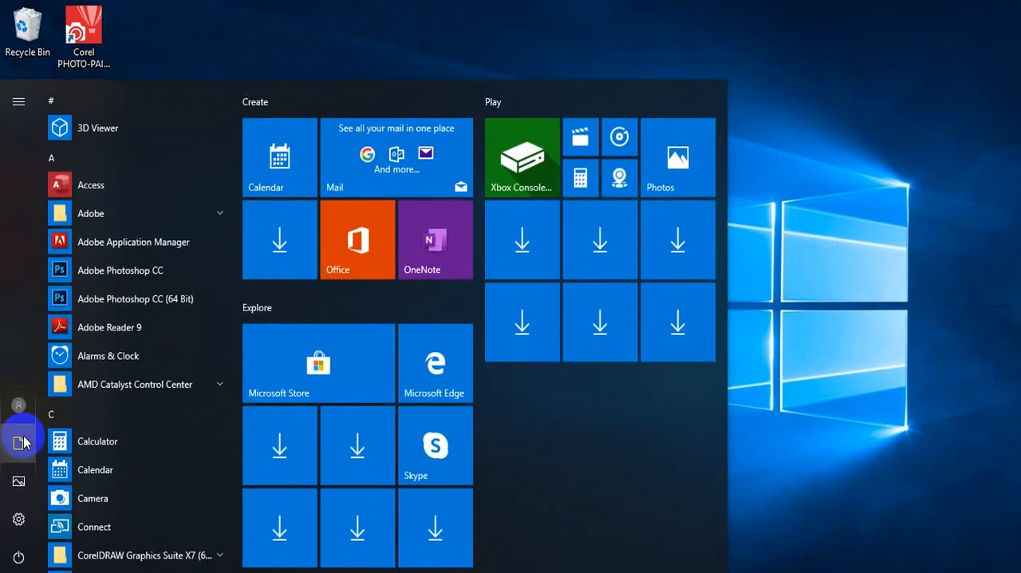
{"action": "left_click", "coordinate": [18, 405]}
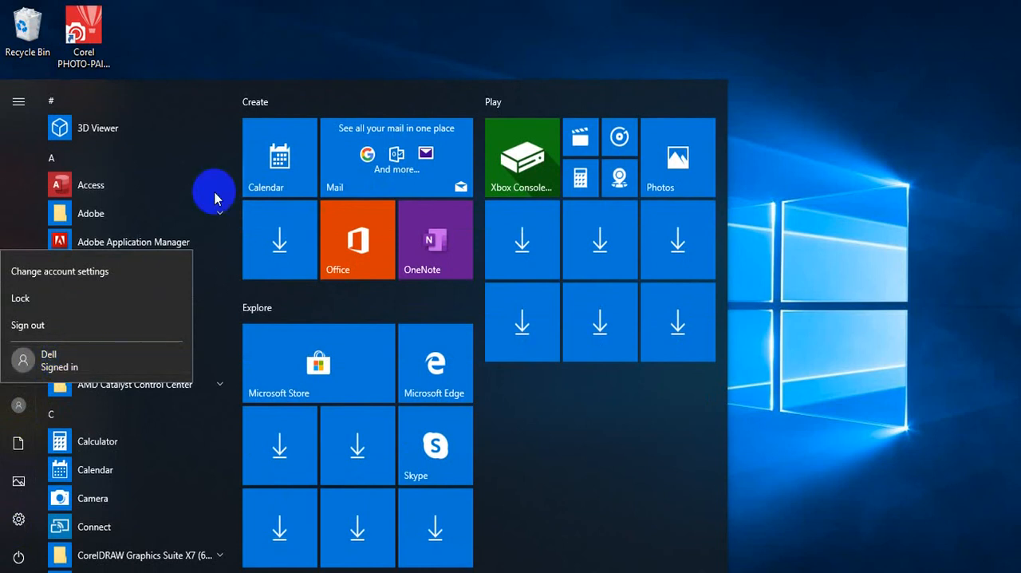
{"action": "left_click", "coordinate": [796, 311]}
{"action": "left_click", "coordinate": [829, 288]}
{"action": "mouse_move", "coordinate": [558, 465]}
{"action": "left_mouse_down"}
{"action": "mouse_move", "coordinate": [110, 111]}
{"action": "mouse_move", "coordinate": [48, 48]}
{"action": "left_mouse_up"}
Step: Repeatedly bring up the Firefox shortcut's options, accidentally launching Firefox
{"action": "right_click", "coordinate": [83, 108]}
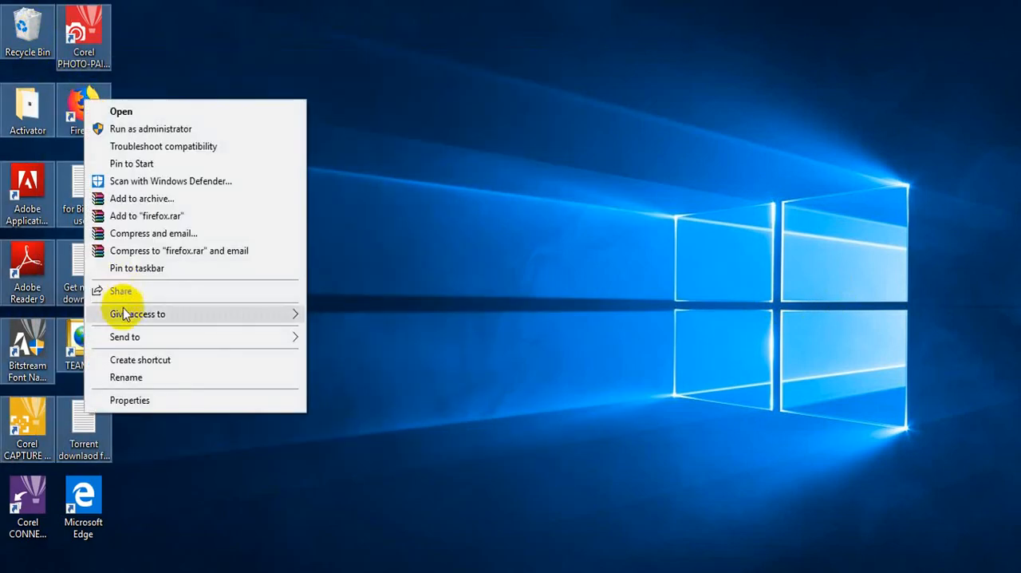
{"action": "left_click", "coordinate": [327, 243]}
{"action": "left_click_drag", "start_coordinate": [327, 240], "coordinate": [8, 8]}
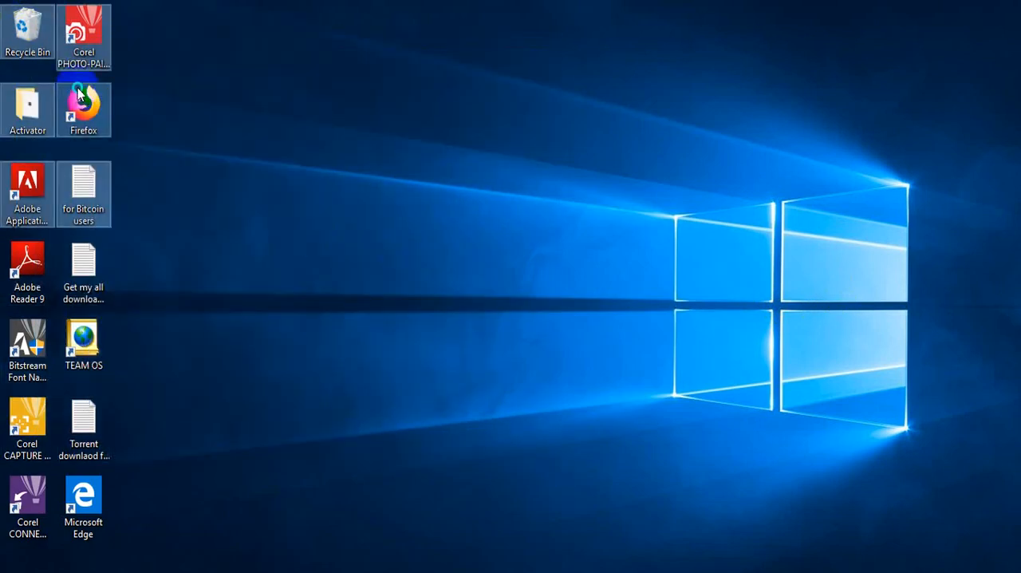
{"action": "right_click", "coordinate": [80, 92]}
{"action": "right_click", "coordinate": [73, 105]}
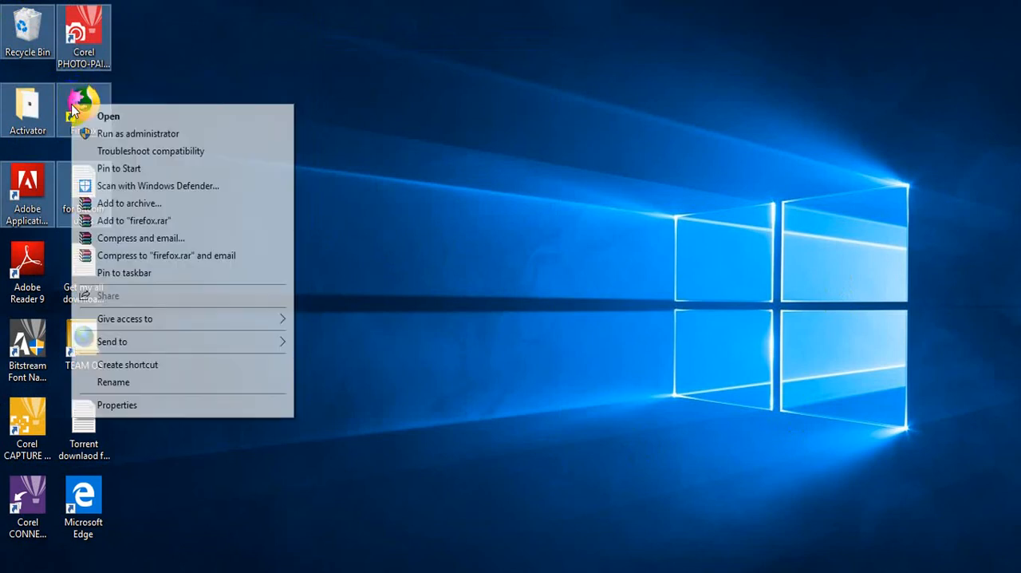
{"action": "left_click", "coordinate": [435, 203]}
{"action": "left_click_drag", "start_coordinate": [263, 272], "coordinate": [2, 6]}
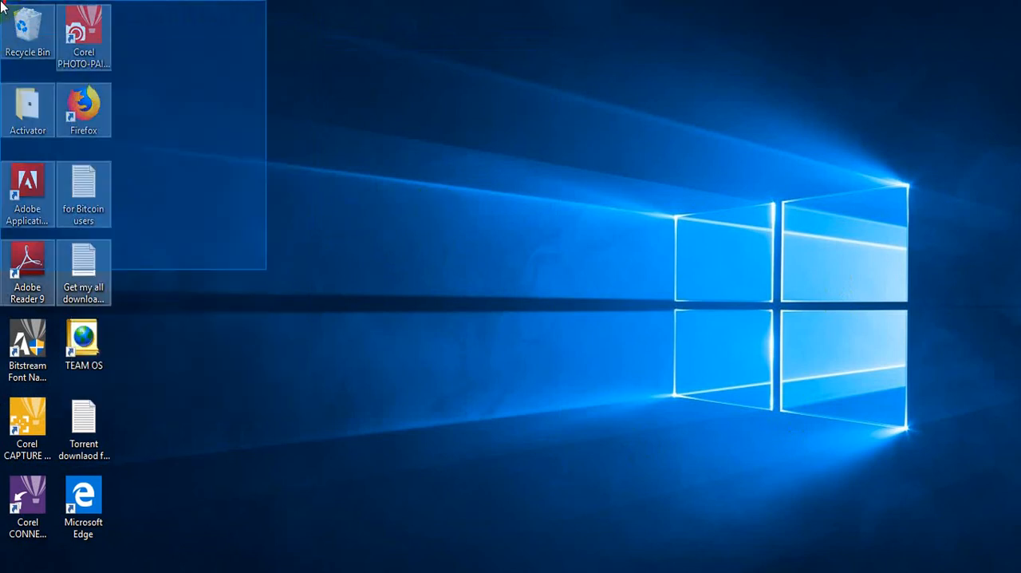
{"action": "right_click", "coordinate": [83, 102]}
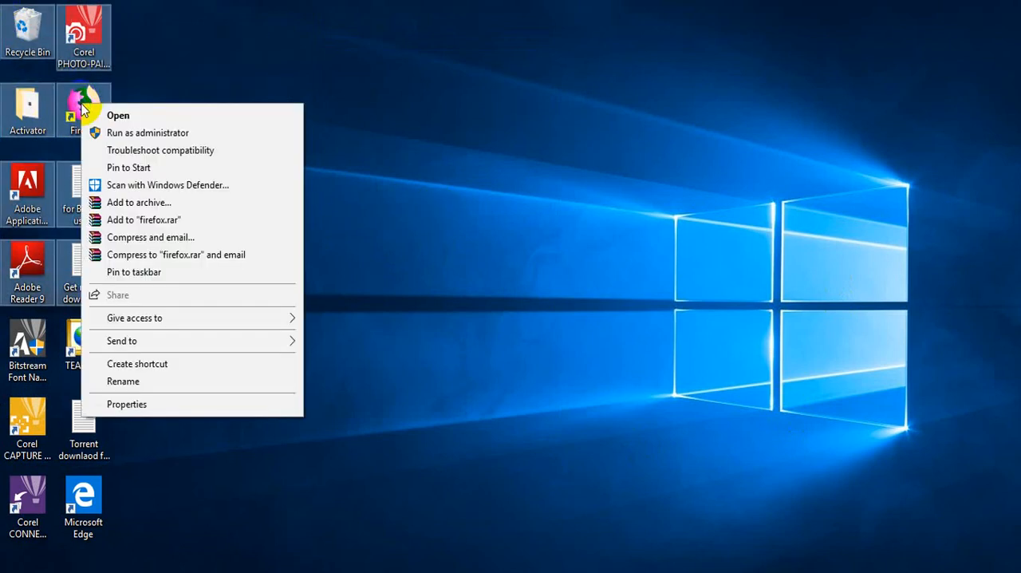
{"action": "left_click", "coordinate": [120, 115]}
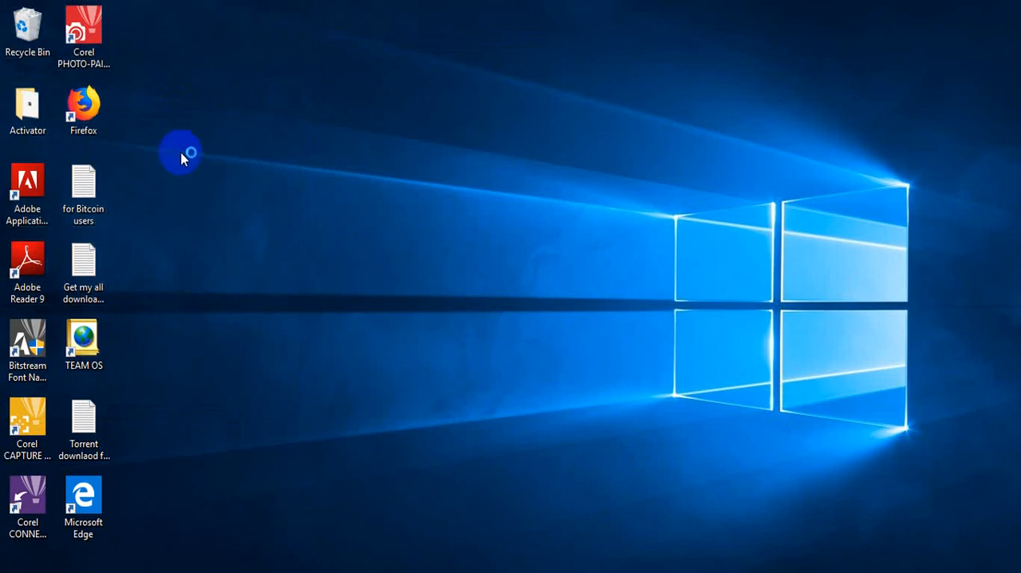
Step: Try deleting the Firefox shortcut; skip the administrator-permission refusal and close Firefox
{"action": "left_click_drag", "start_coordinate": [276, 192], "coordinate": [2, 6]}
{"action": "right_click", "coordinate": [84, 102]}
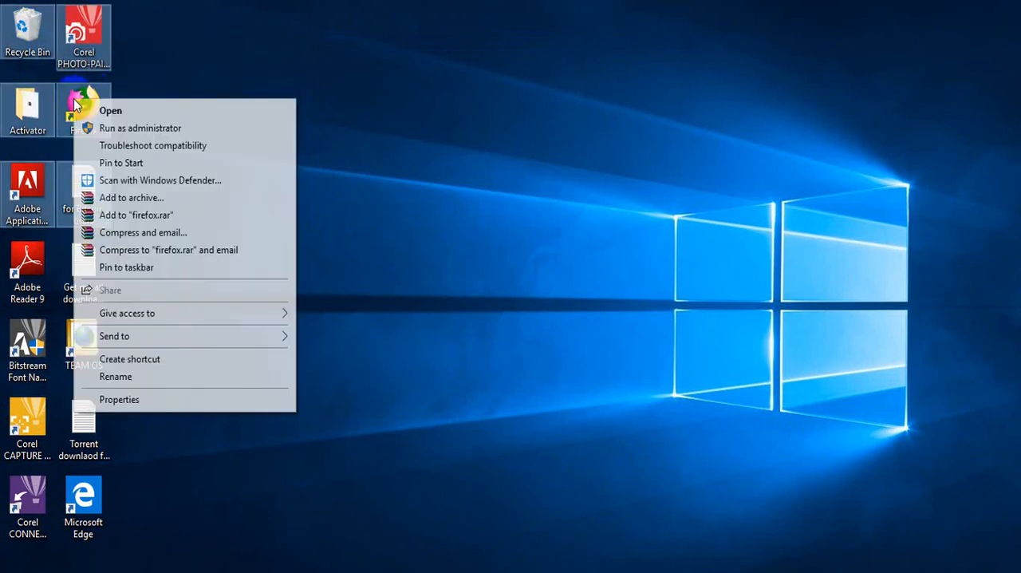
{"action": "left_click", "coordinate": [351, 160]}
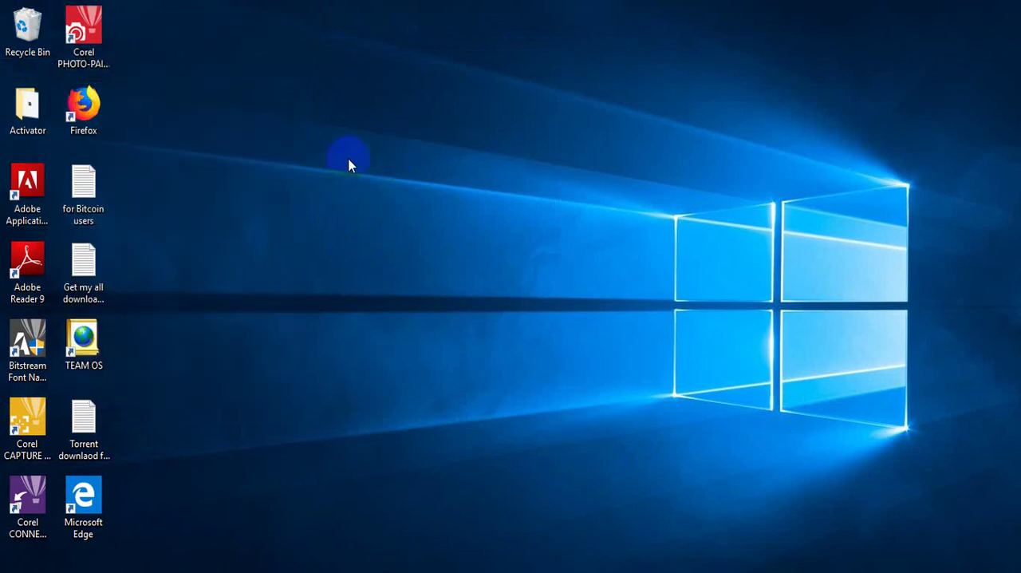
{"action": "right_click", "coordinate": [97, 104]}
{"action": "left_click", "coordinate": [135, 413]}
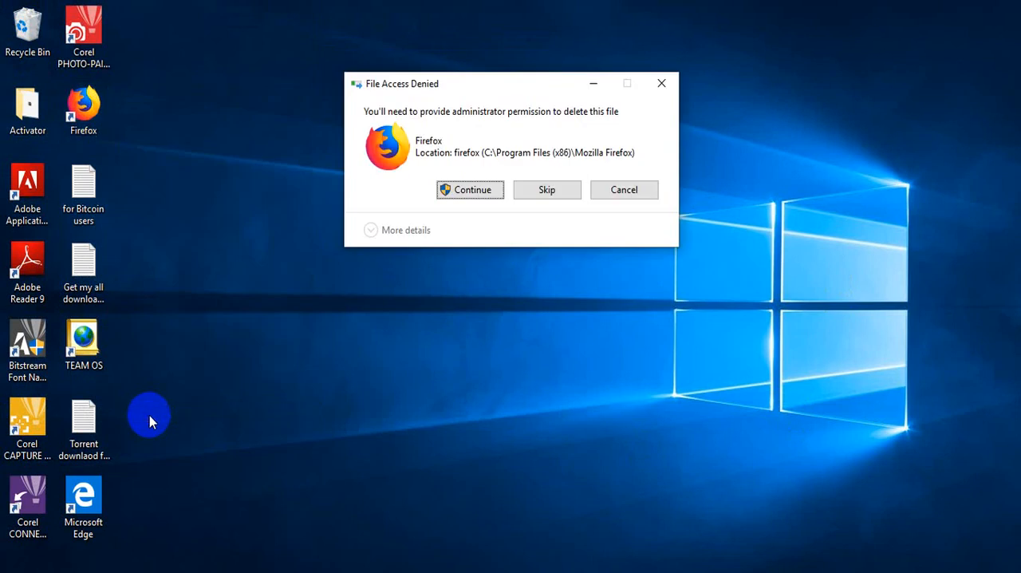
{"action": "left_click", "coordinate": [547, 189]}
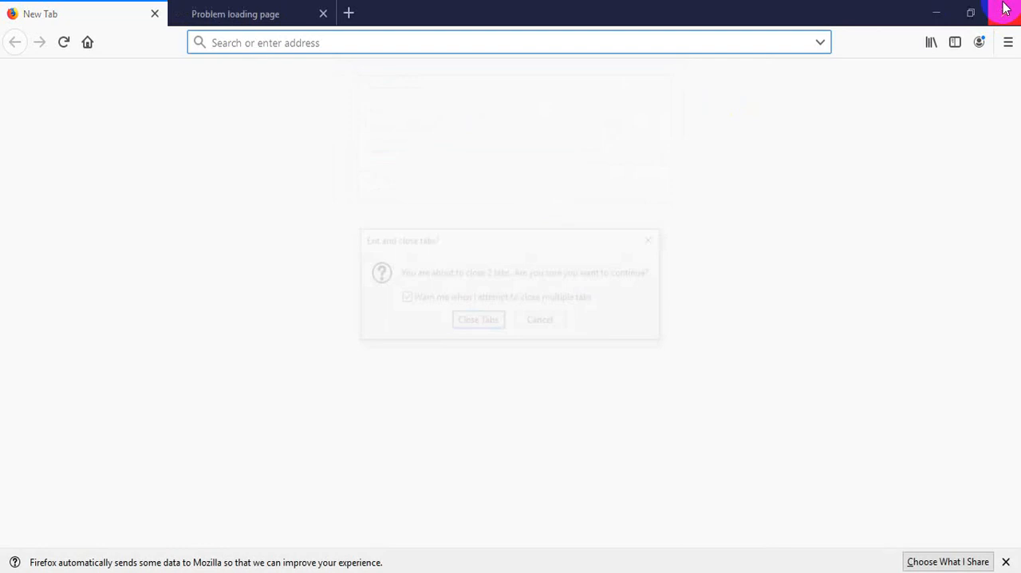
{"action": "left_click", "coordinate": [477, 321]}
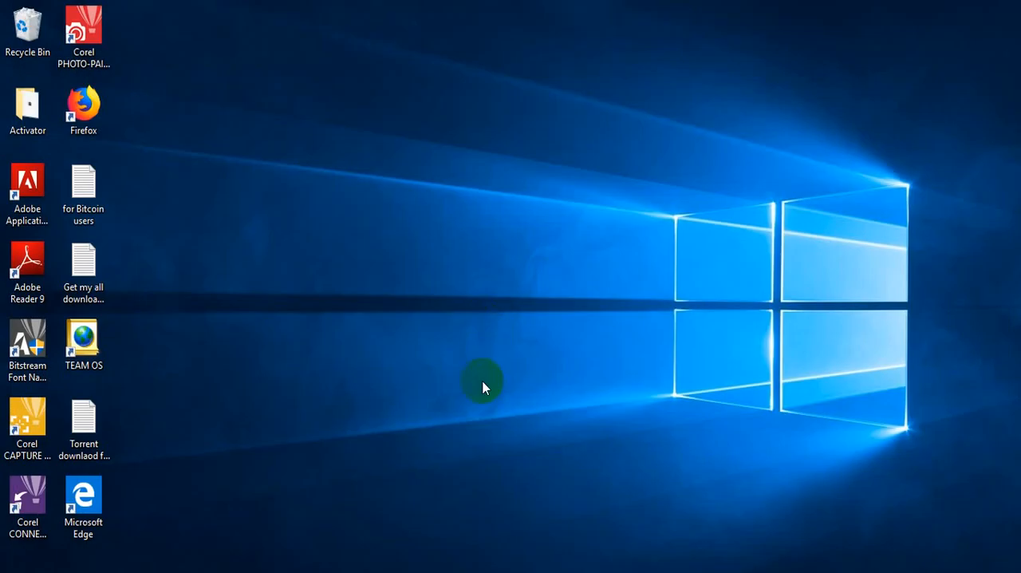
Step: Try deleting many selected desktop icons; the administrator-permission prompt blocks it
{"action": "right_click", "coordinate": [90, 108]}
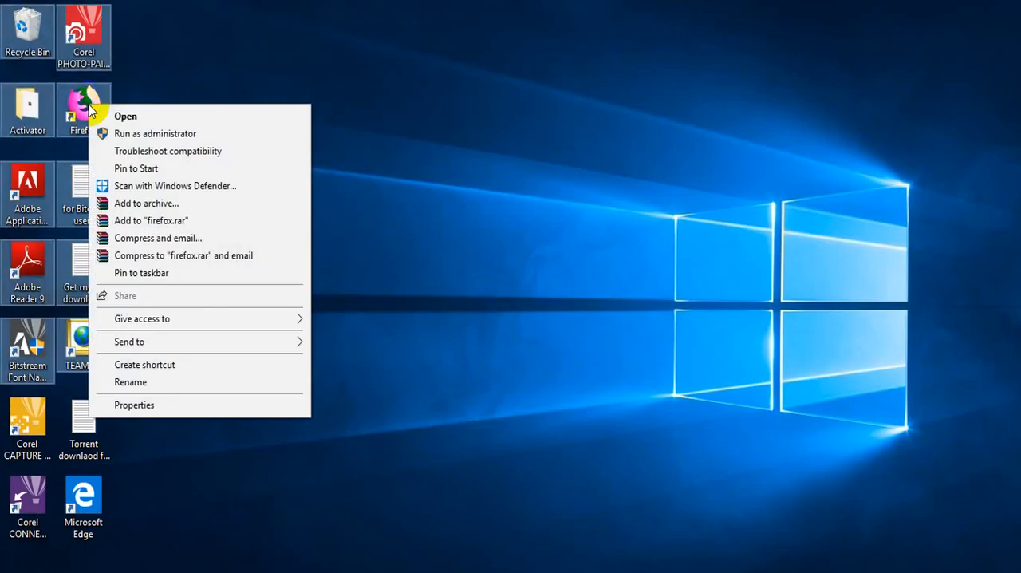
{"action": "left_click", "coordinate": [422, 333]}
{"action": "left_click_drag", "start_coordinate": [184, 550], "coordinate": [8, 88]}
{"action": "right_click", "coordinate": [86, 233]}
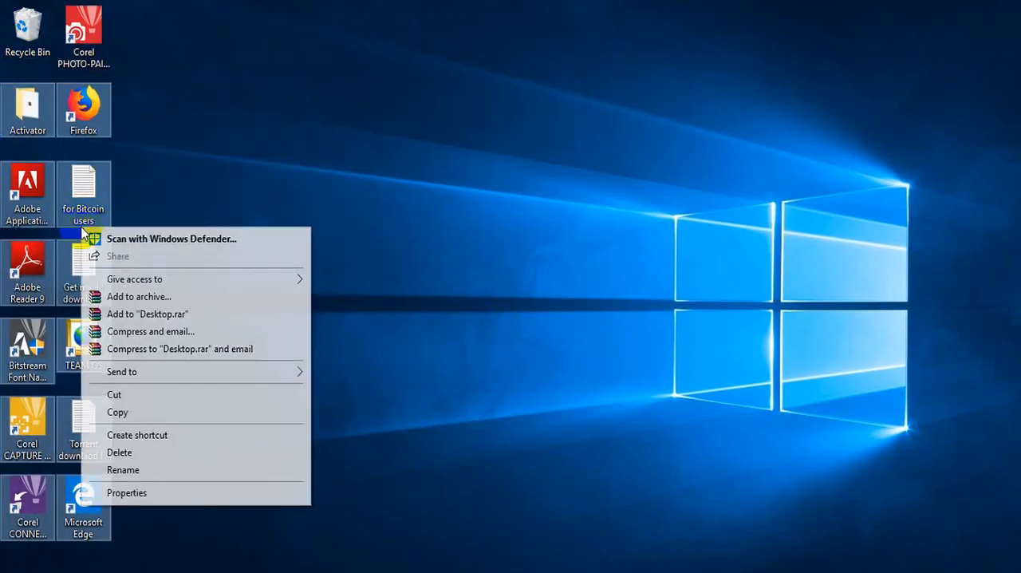
{"action": "left_click", "coordinate": [120, 452]}
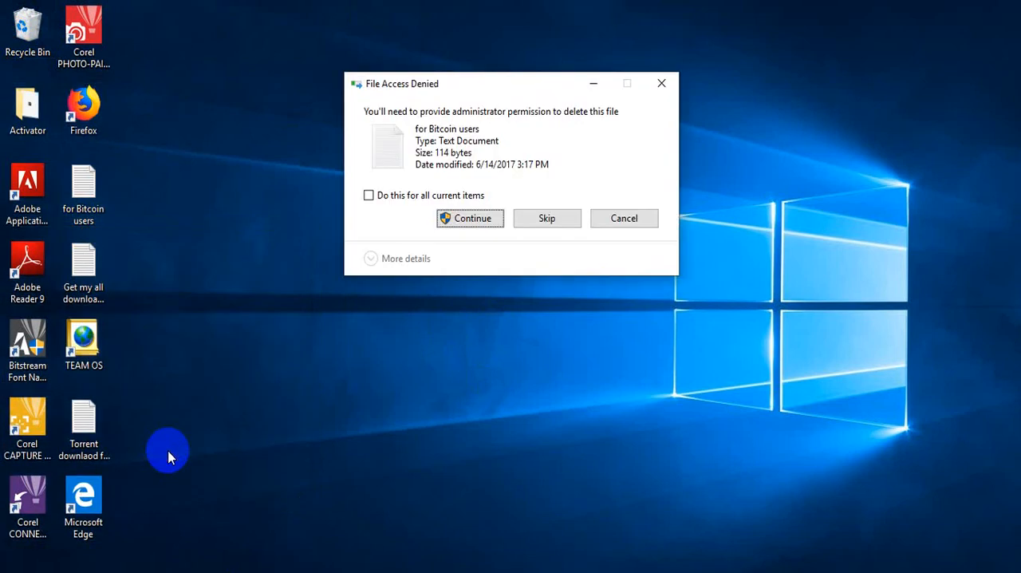
{"action": "left_click", "coordinate": [471, 218]}
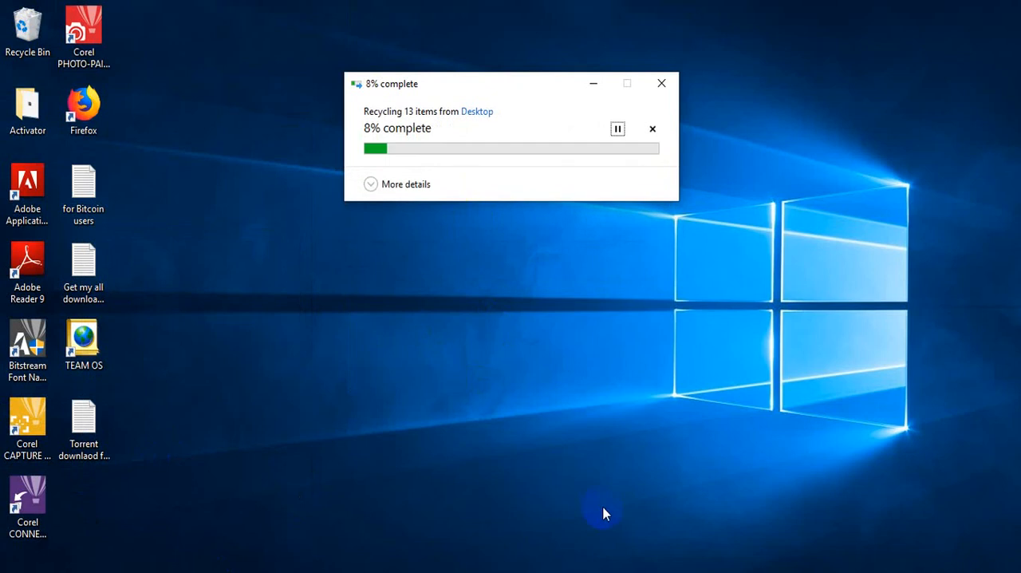
{"action": "left_click", "coordinate": [662, 83]}
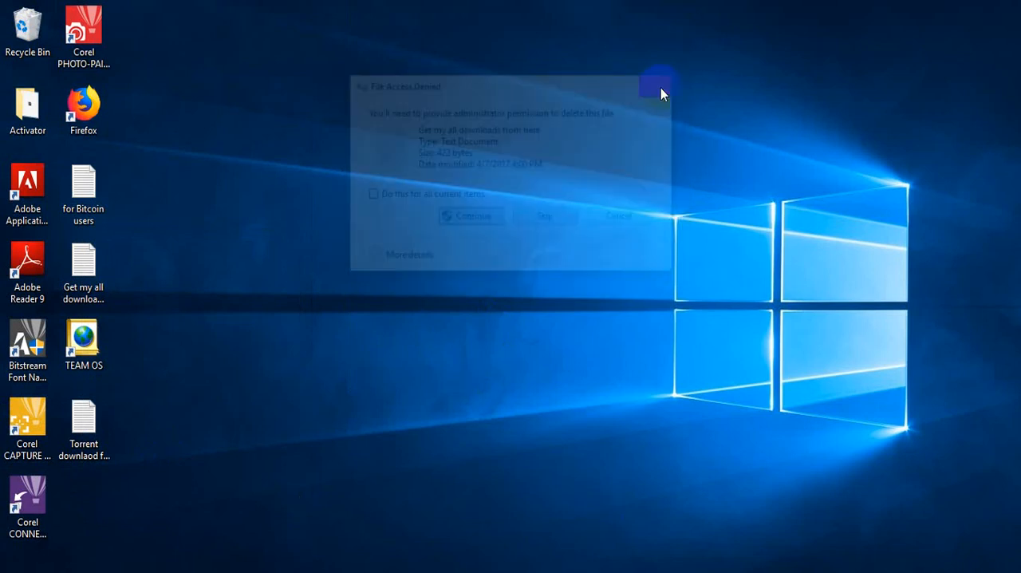
{"action": "right_click", "coordinate": [907, 558]}
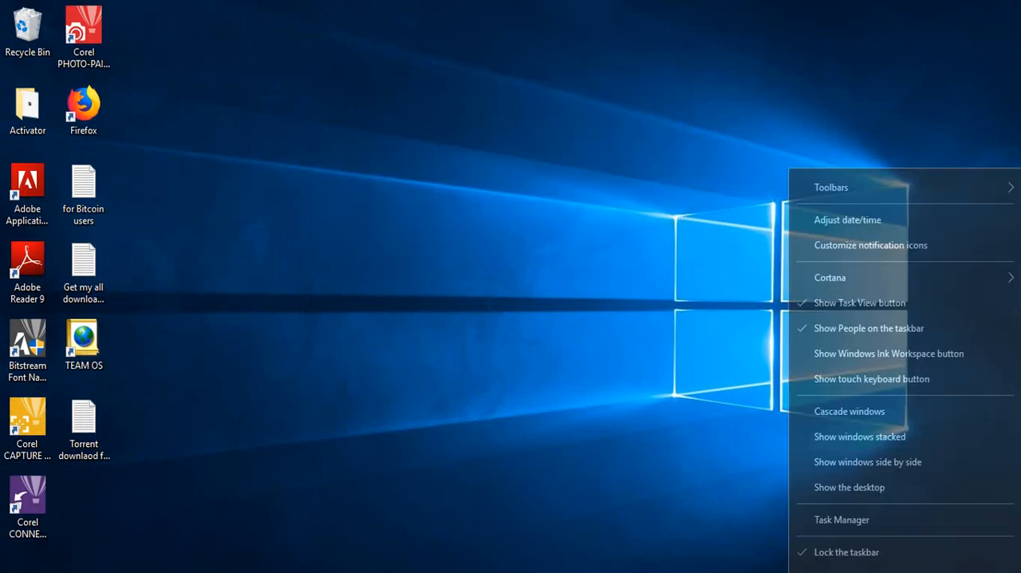
{"action": "left_click", "coordinate": [838, 220]}
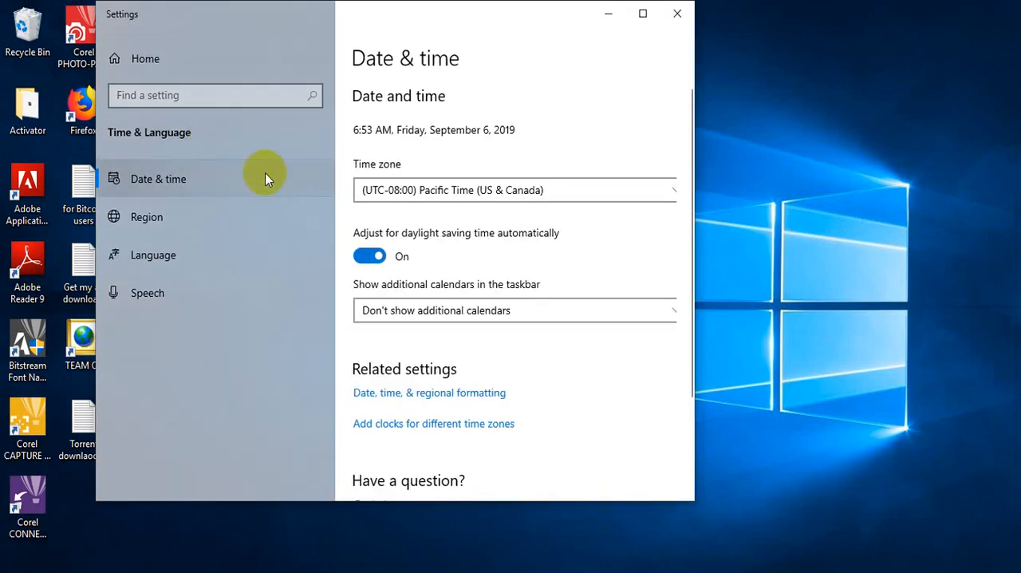
{"action": "left_click", "coordinate": [529, 191]}
{"action": "left_click", "coordinate": [642, 14]}
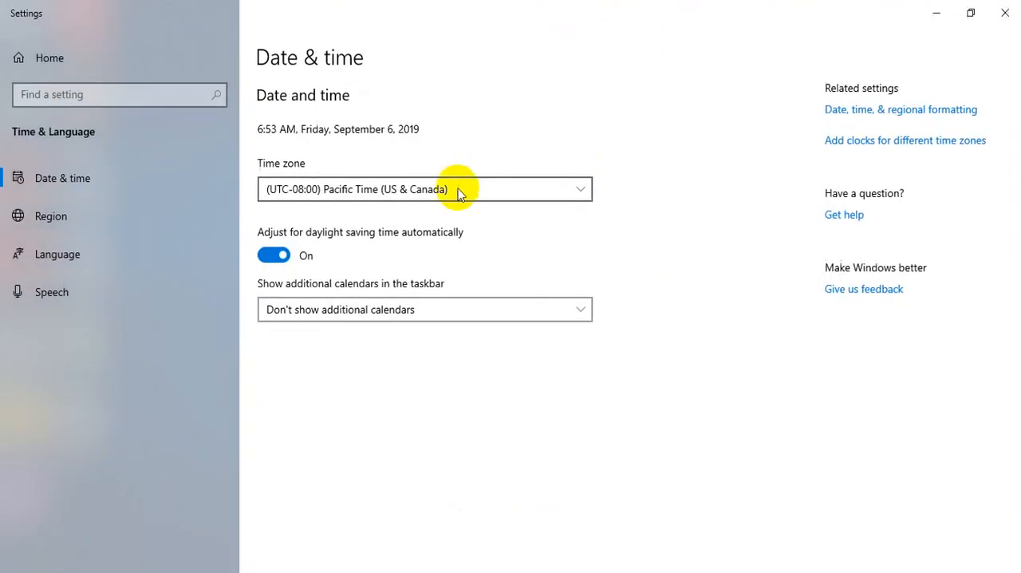
{"action": "left_click", "coordinate": [1004, 13]}
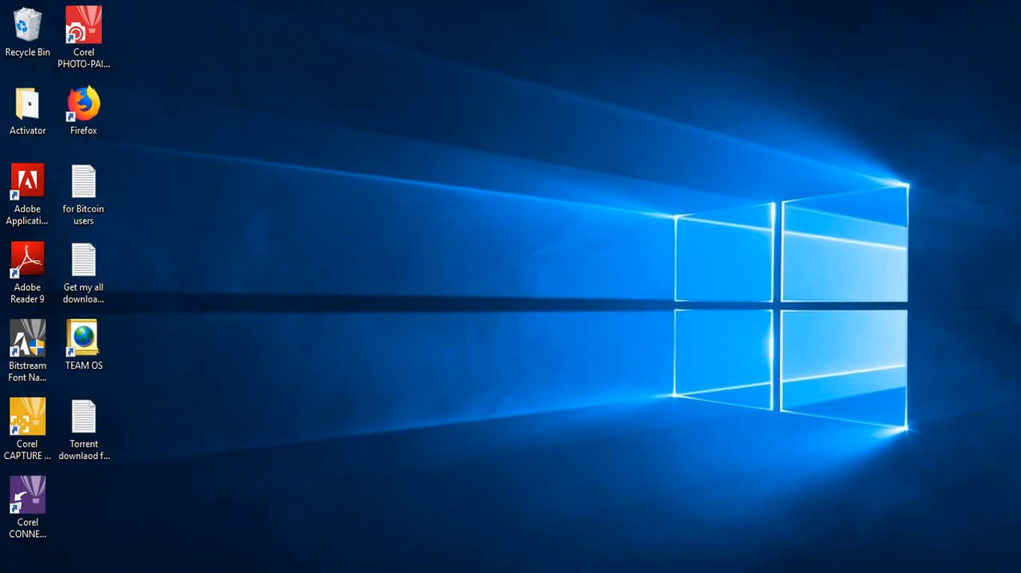
{"action": "left_click", "coordinate": [19, 563]}
{"action": "left_click", "coordinate": [19, 405]}
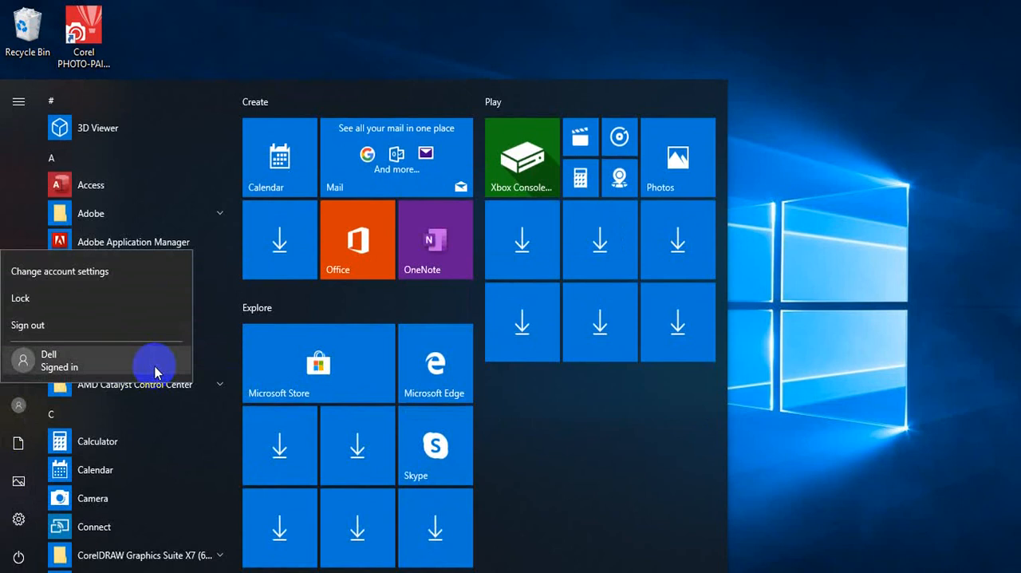
{"action": "key", "text": "Escape"}
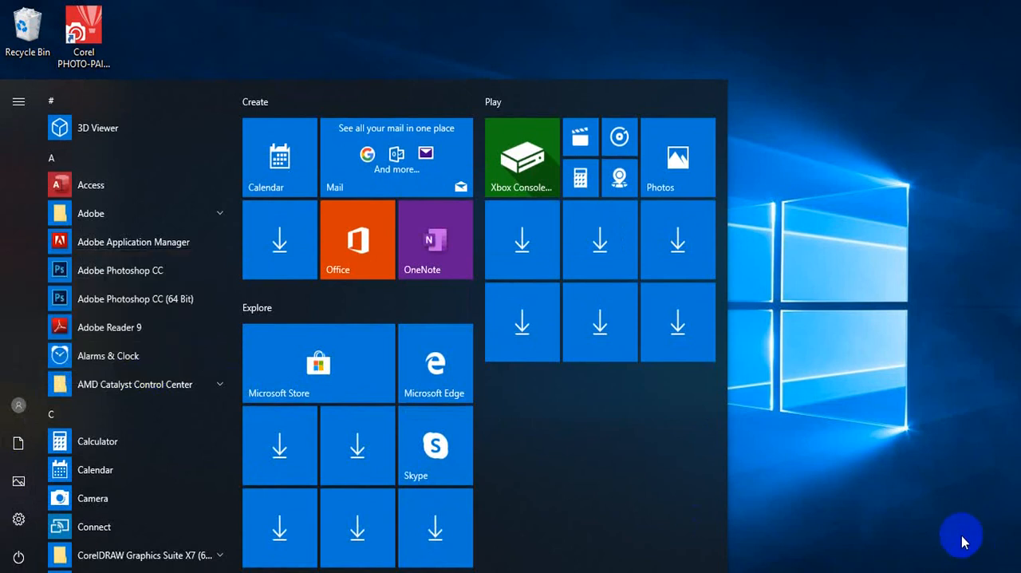
{"action": "left_click", "coordinate": [987, 422]}
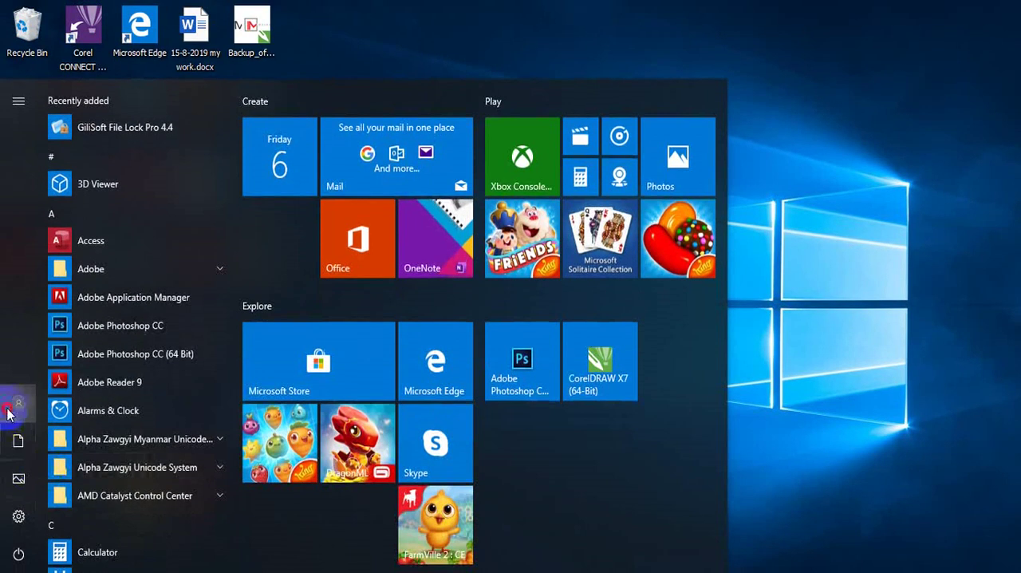
{"action": "left_click", "coordinate": [18, 400]}
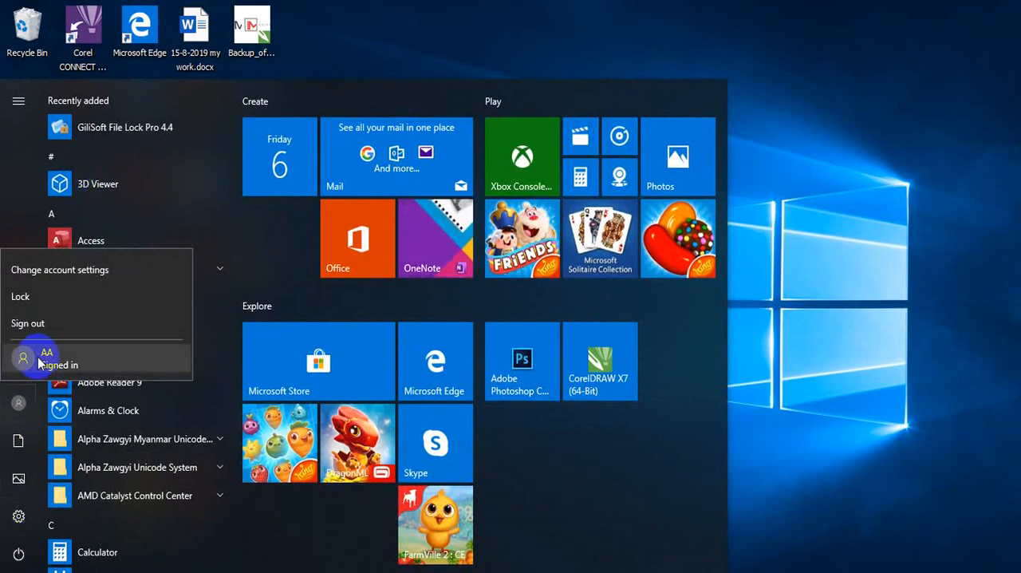
{"action": "left_click", "coordinate": [913, 454]}
{"action": "left_click", "coordinate": [847, 323]}
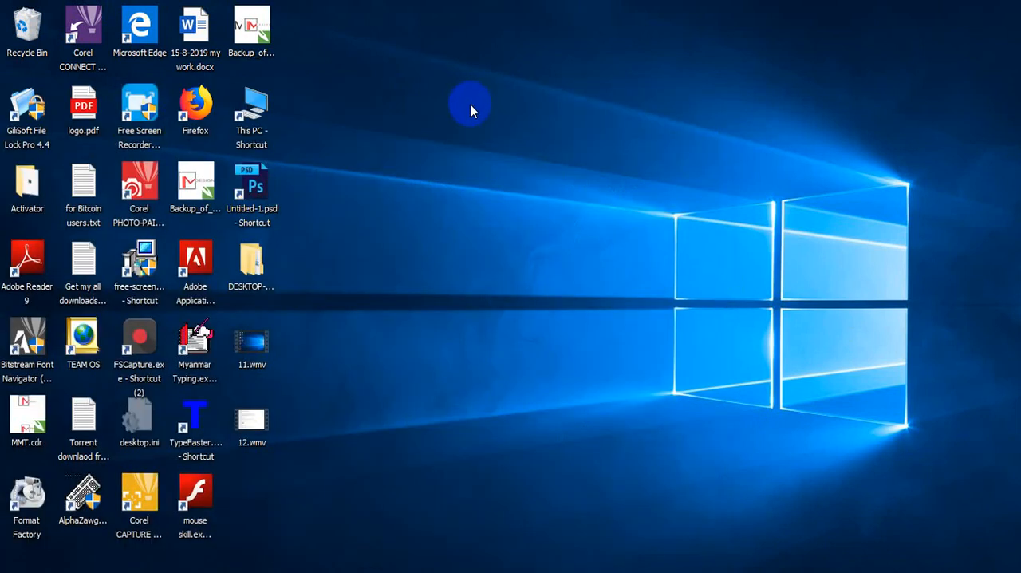
{"action": "left_click_drag", "start_coordinate": [431, 320], "coordinate": [185, 32]}
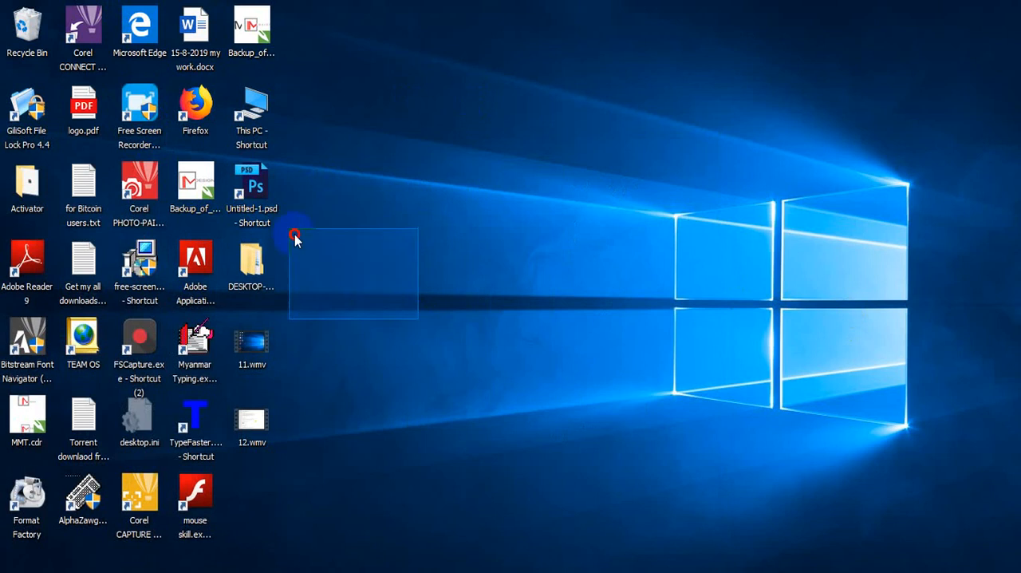
{"action": "left_click", "coordinate": [495, 239]}
{"action": "left_click_drag", "start_coordinate": [503, 211], "coordinate": [263, 72]}
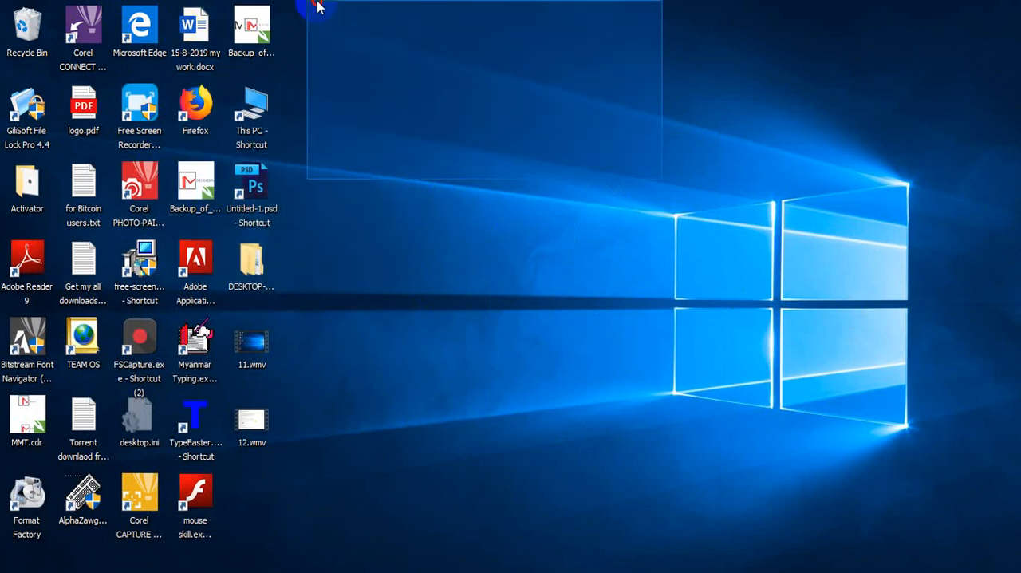
{"action": "left_click", "coordinate": [439, 192]}
{"action": "left_click_drag", "start_coordinate": [423, 435], "coordinate": [2, 14]}
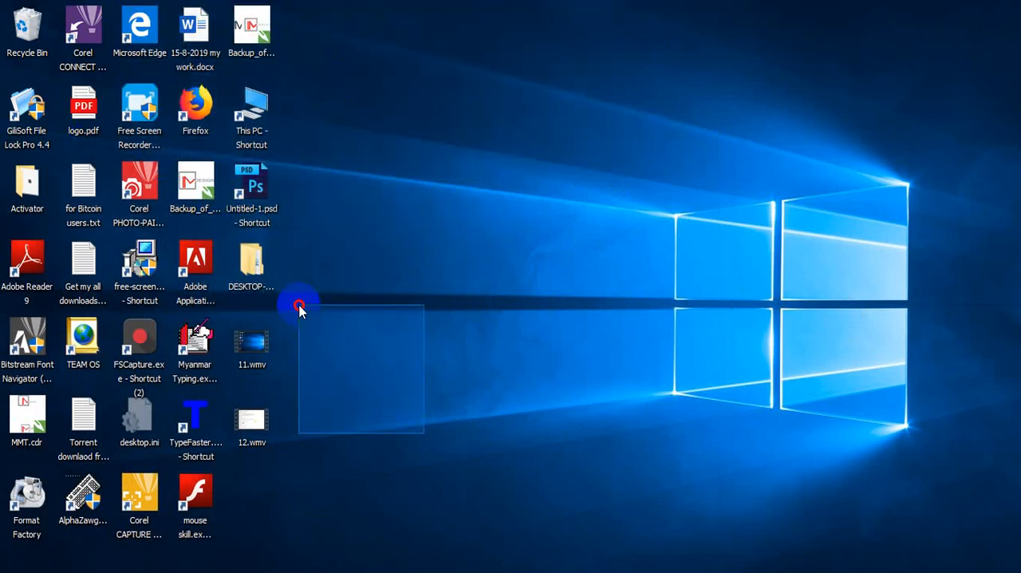
{"action": "left_click", "coordinate": [327, 213]}
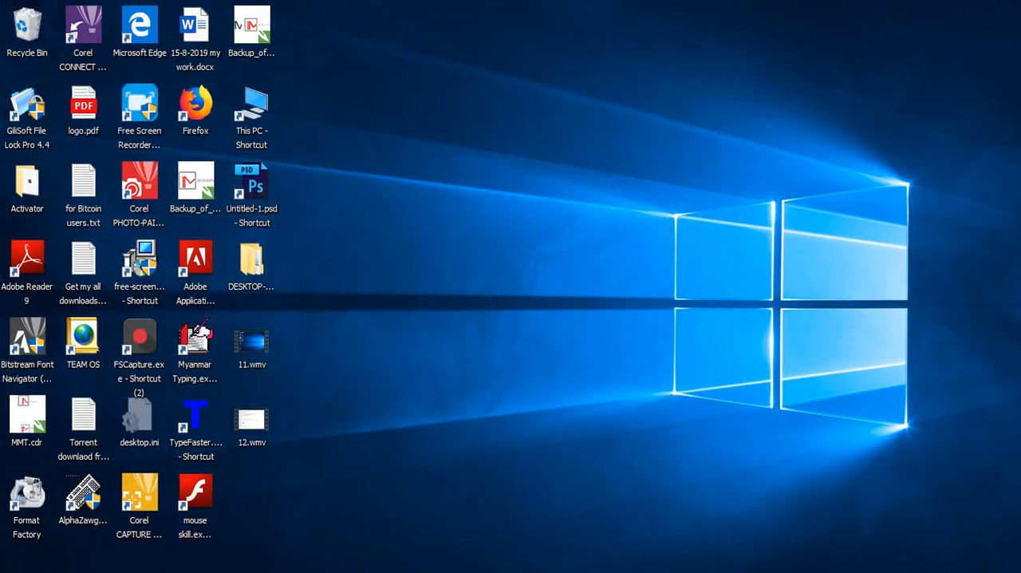
{"action": "key", "text": "super"}
{"action": "key", "text": "super"}
{"action": "right_click", "coordinate": [957, 565]}
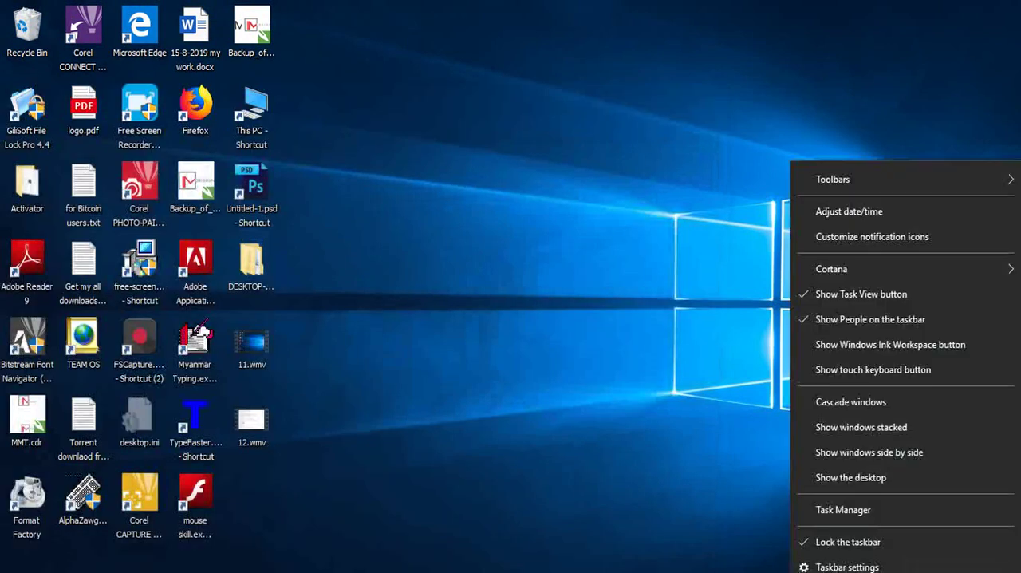
{"action": "left_click", "coordinate": [852, 210]}
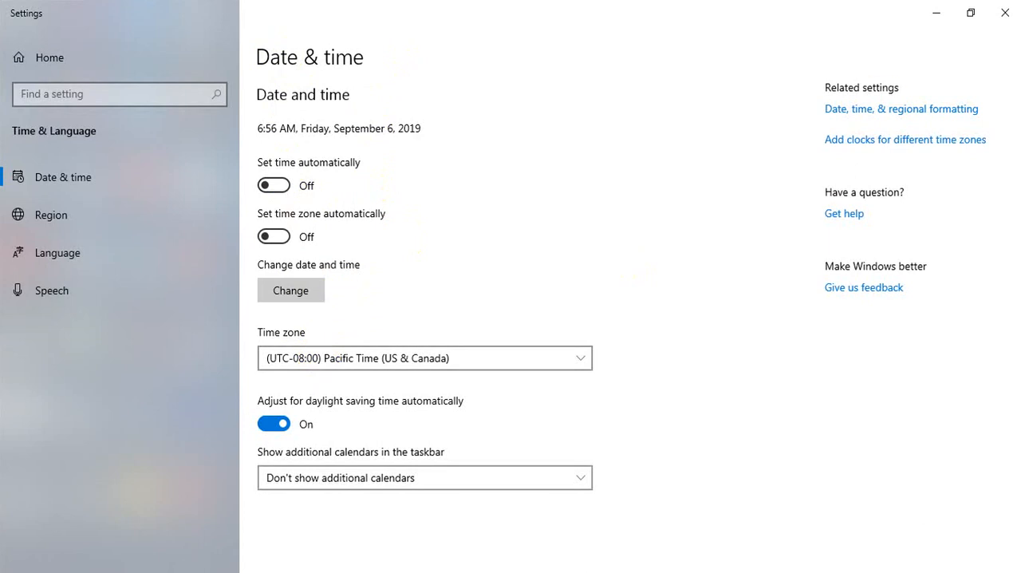
{"action": "left_click", "coordinate": [275, 189]}
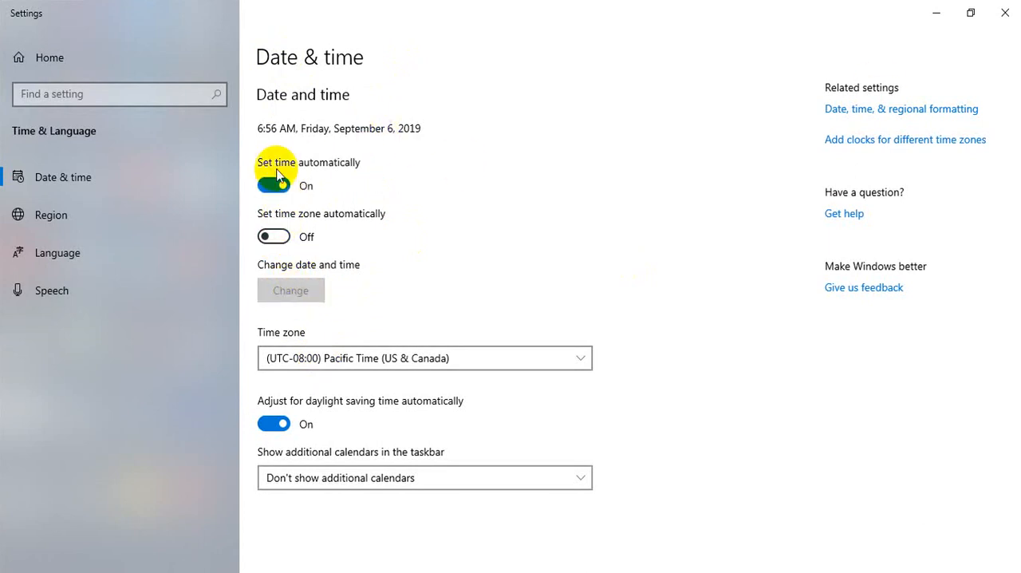
{"action": "left_click", "coordinate": [274, 185]}
{"action": "left_click", "coordinate": [280, 292]}
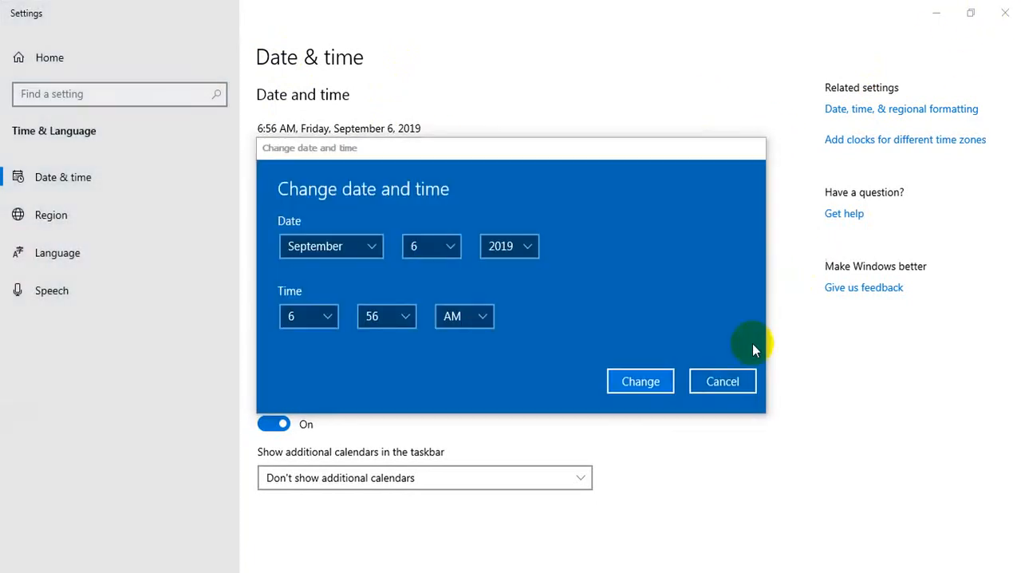
{"action": "left_click", "coordinate": [722, 381]}
Step: Close Date & Time settings and delete the Myanmar Typing.exe desktop shortcut
{"action": "left_click", "coordinate": [1005, 13]}
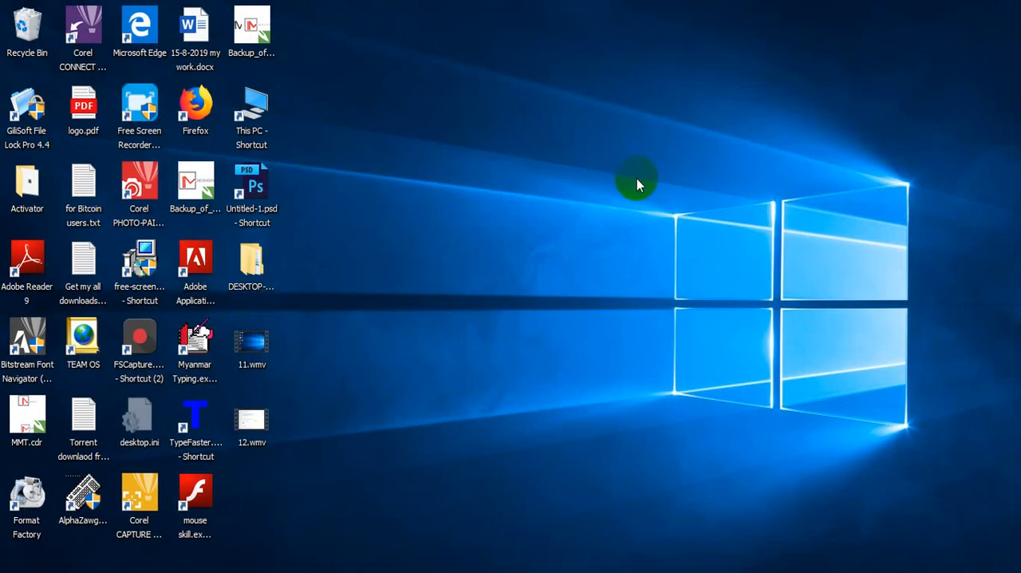
{"action": "left_click", "coordinate": [251, 345]}
{"action": "left_click", "coordinate": [213, 341]}
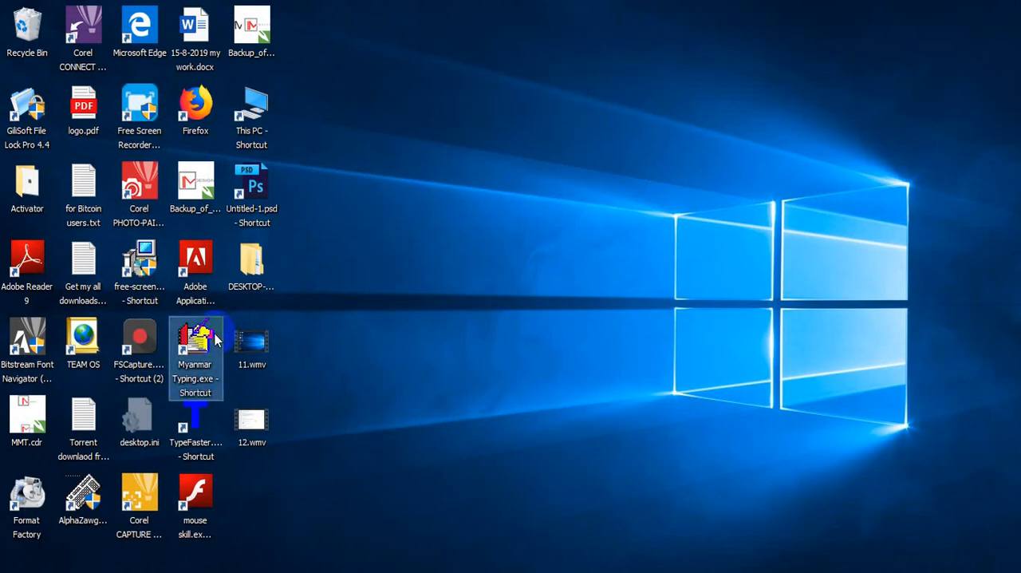
{"action": "right_click", "coordinate": [214, 341]}
{"action": "left_click", "coordinate": [324, 520]}
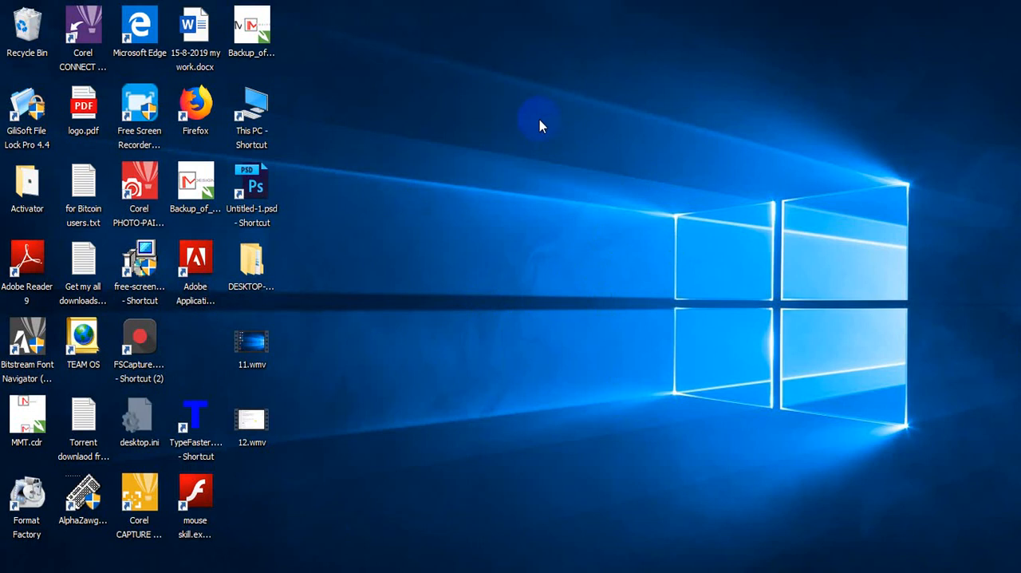
Step: Launch Control Panel by running the 'control' command from Win+R
{"action": "key", "text": "super"}
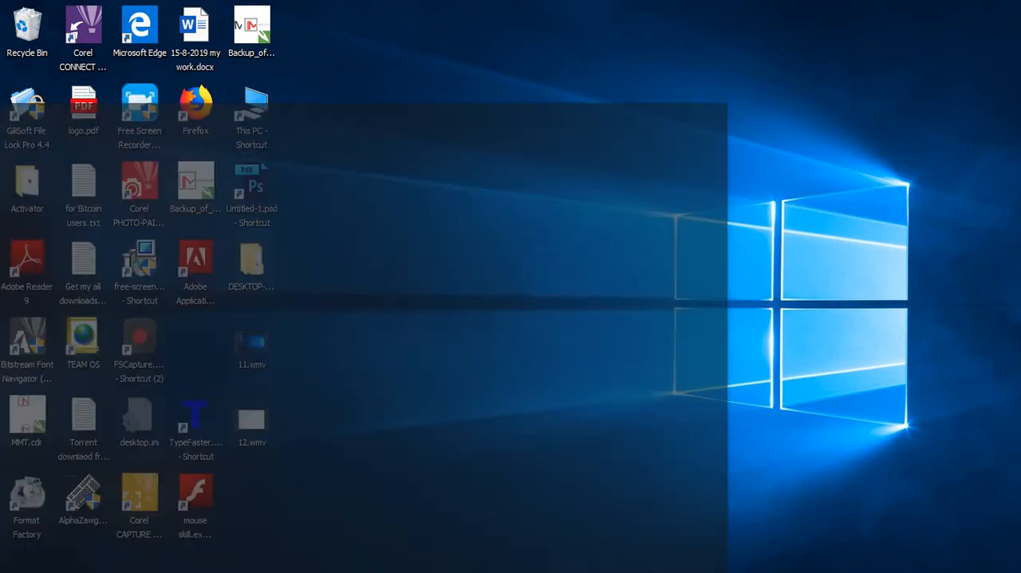
{"action": "left_click", "coordinate": [857, 249]}
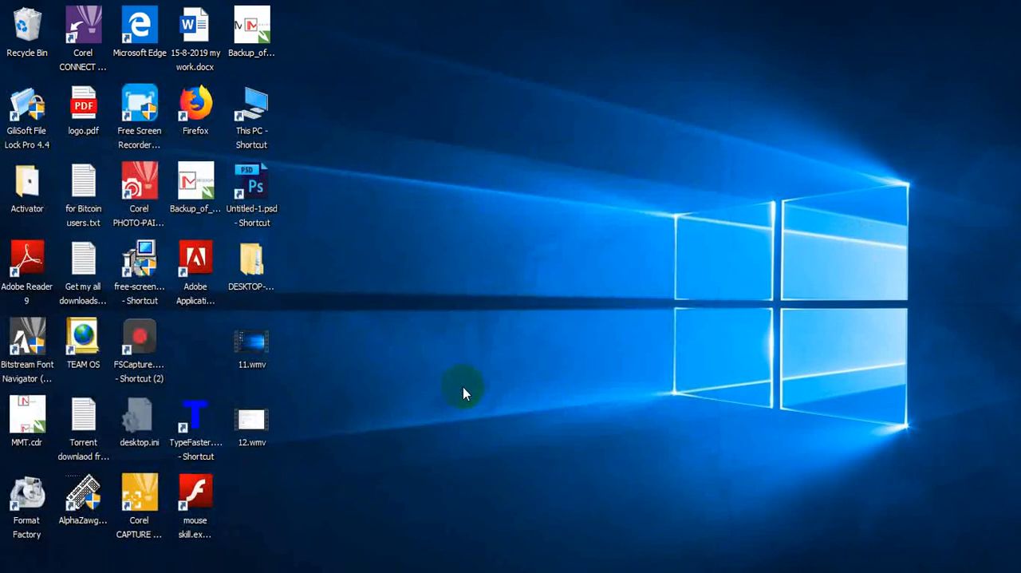
{"action": "key", "text": "super+r"}
{"action": "type", "text": "cm"}
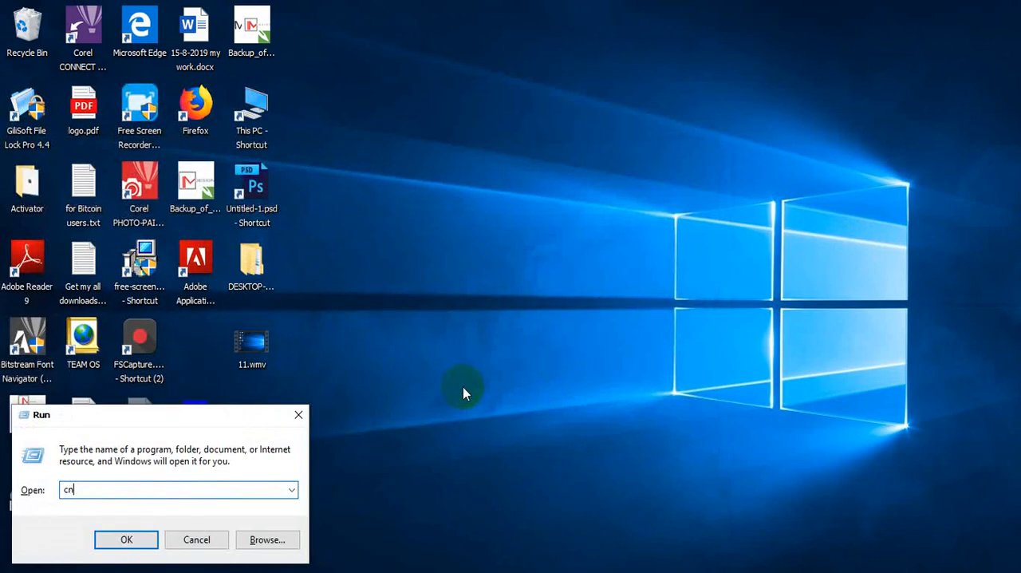
{"action": "key", "text": "BackSpace"}
{"action": "type", "text": "ontr"}
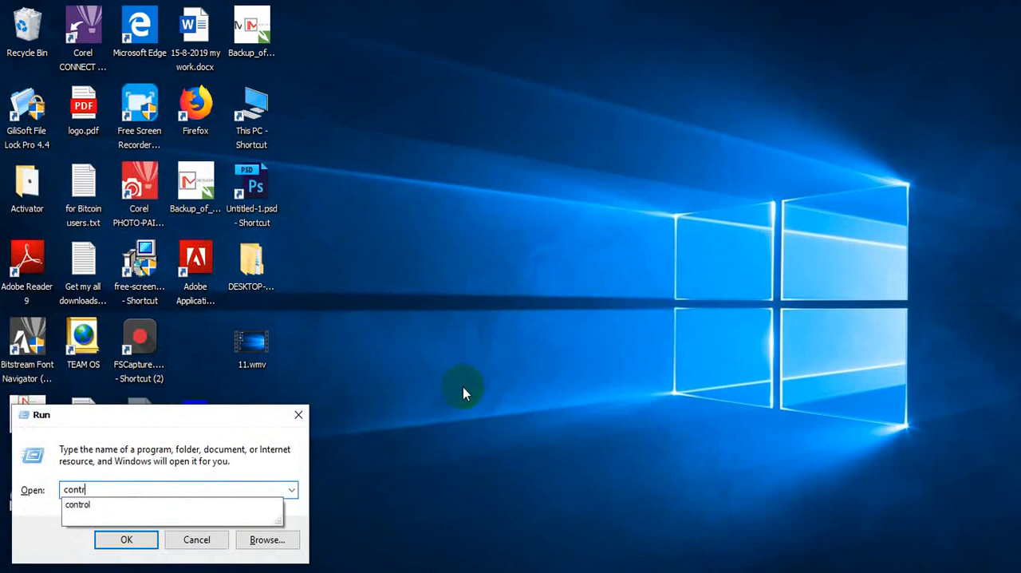
{"action": "left_click", "coordinate": [144, 504]}
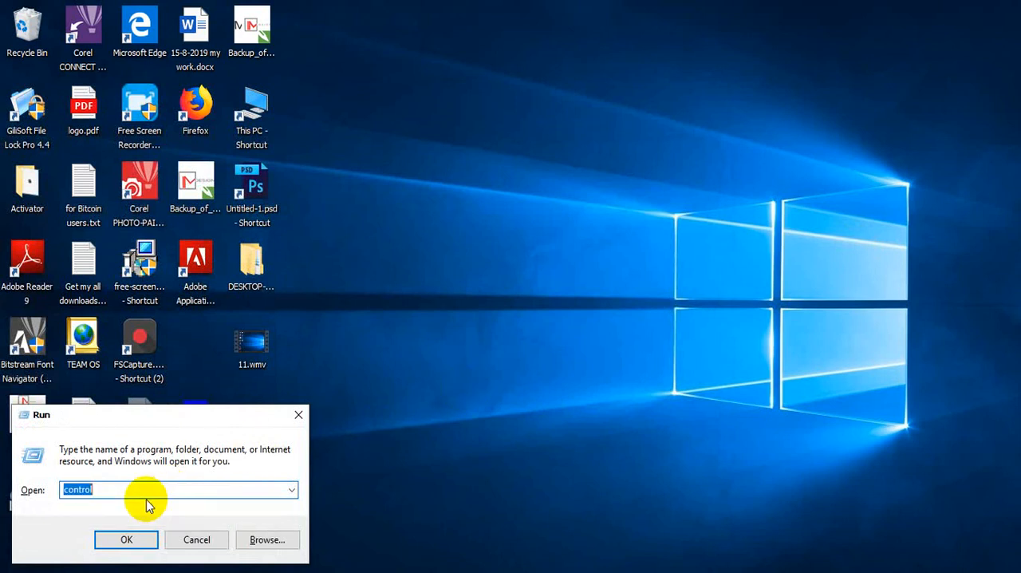
{"action": "left_click", "coordinate": [126, 539]}
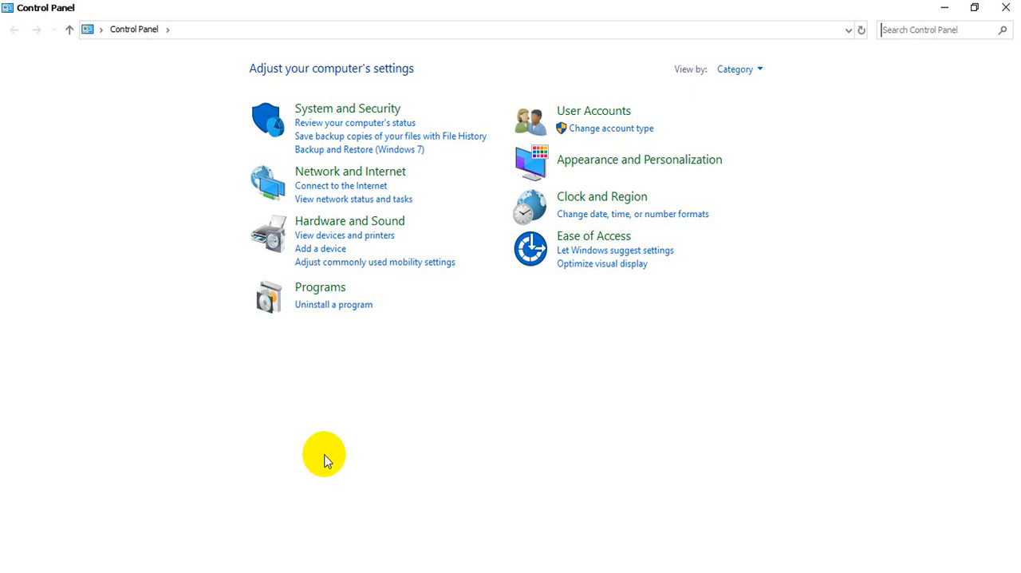
Step: Navigate User Accounts to Manage another account and choose the AA account
{"action": "left_click", "coordinate": [586, 112]}
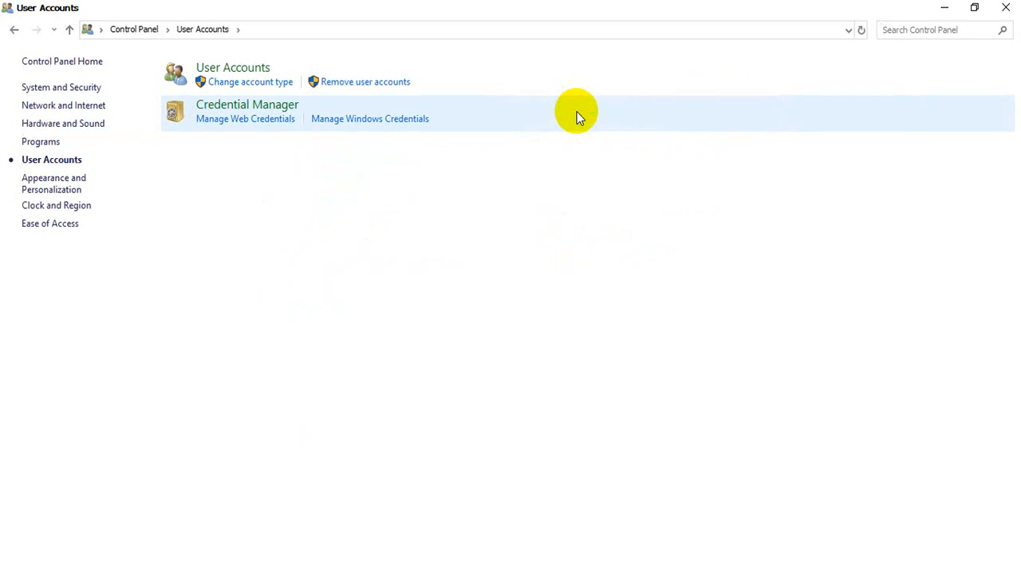
{"action": "left_click", "coordinate": [233, 68]}
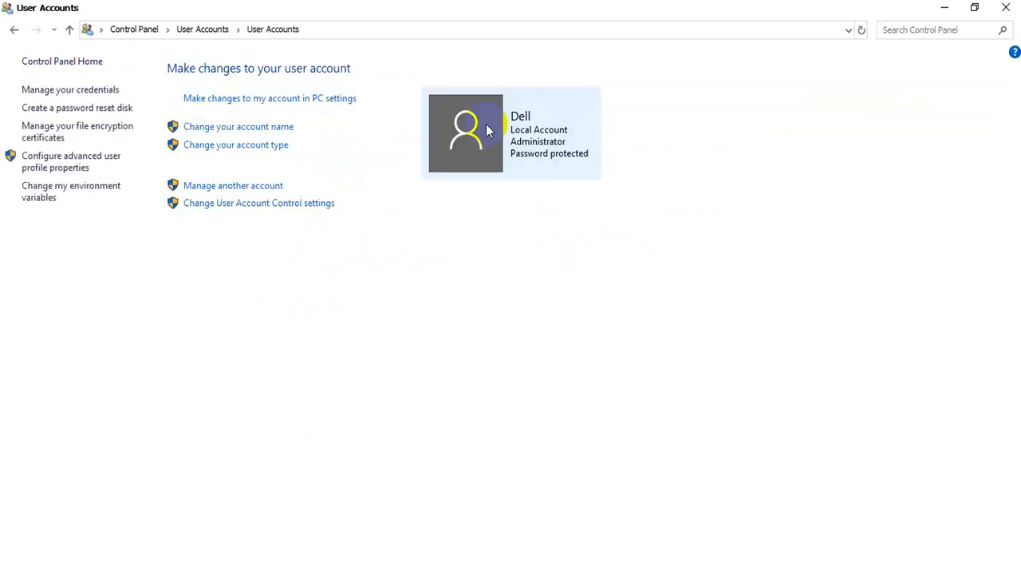
{"action": "left_click", "coordinate": [232, 185]}
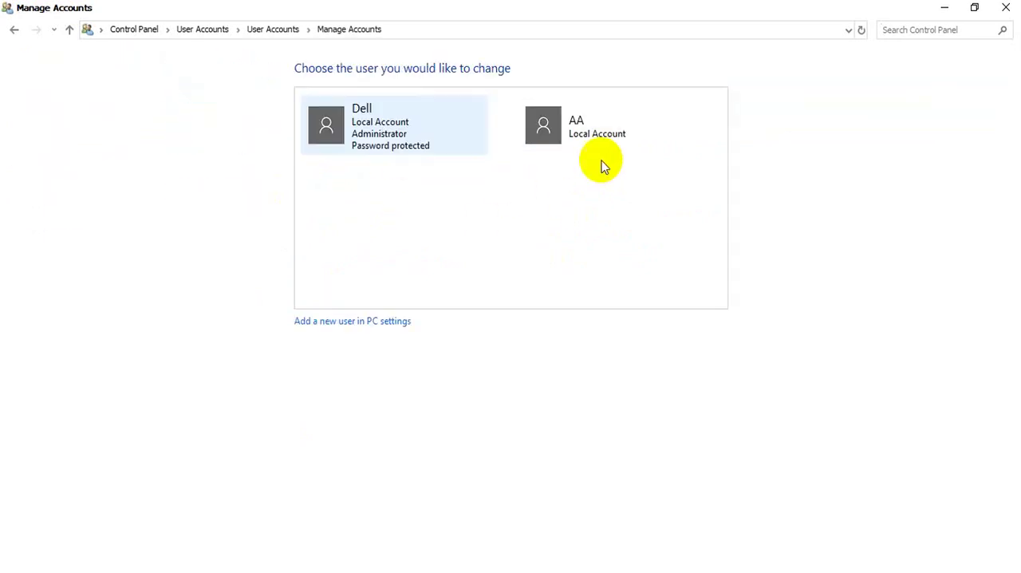
{"action": "left_click", "coordinate": [566, 127]}
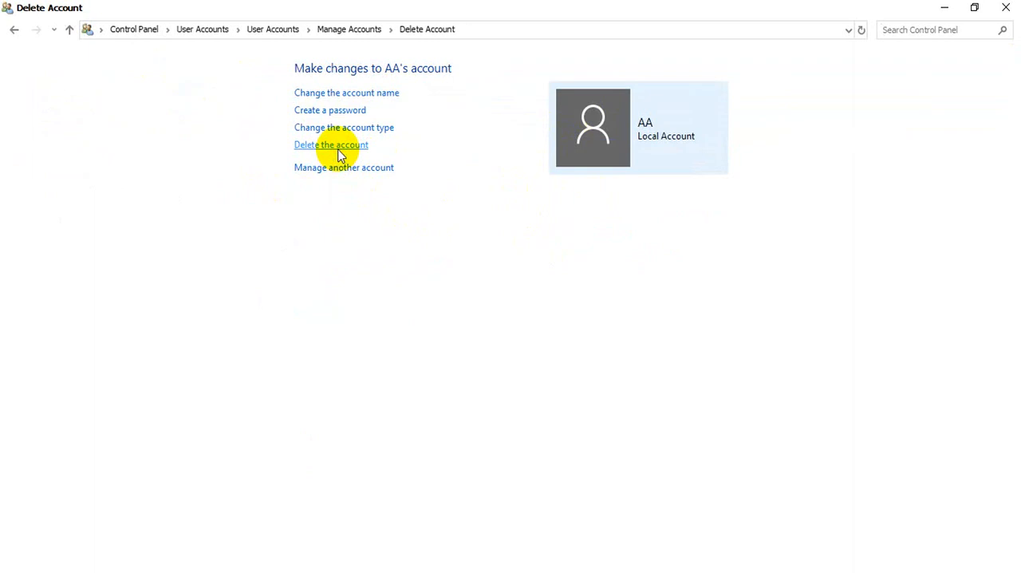
Step: Delete the AA account with its files, approve the permission prompt, and close Control Panel
{"action": "left_click", "coordinate": [331, 144]}
{"action": "left_click", "coordinate": [570, 150]}
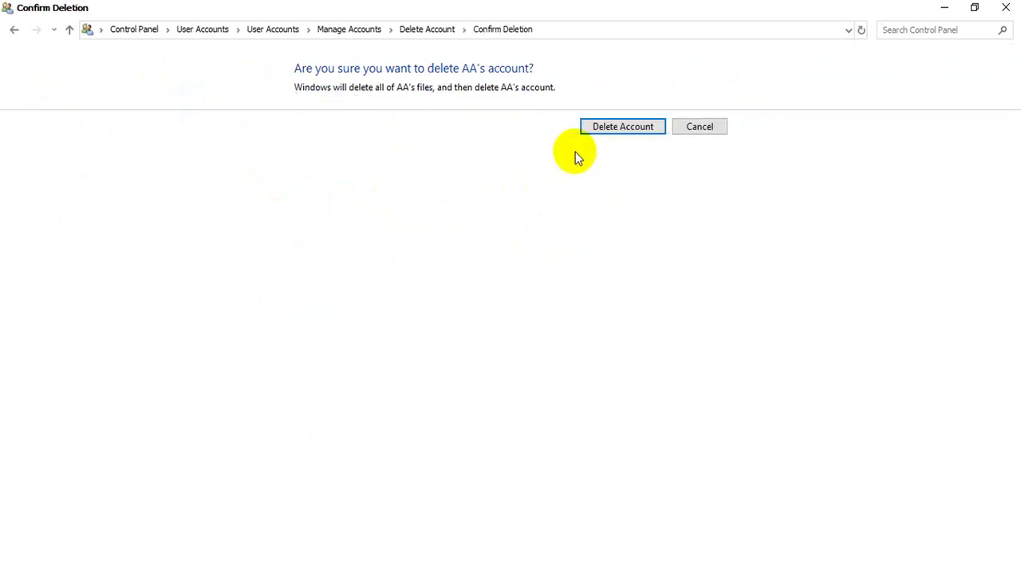
{"action": "left_click", "coordinate": [623, 126]}
{"action": "left_click", "coordinate": [567, 360]}
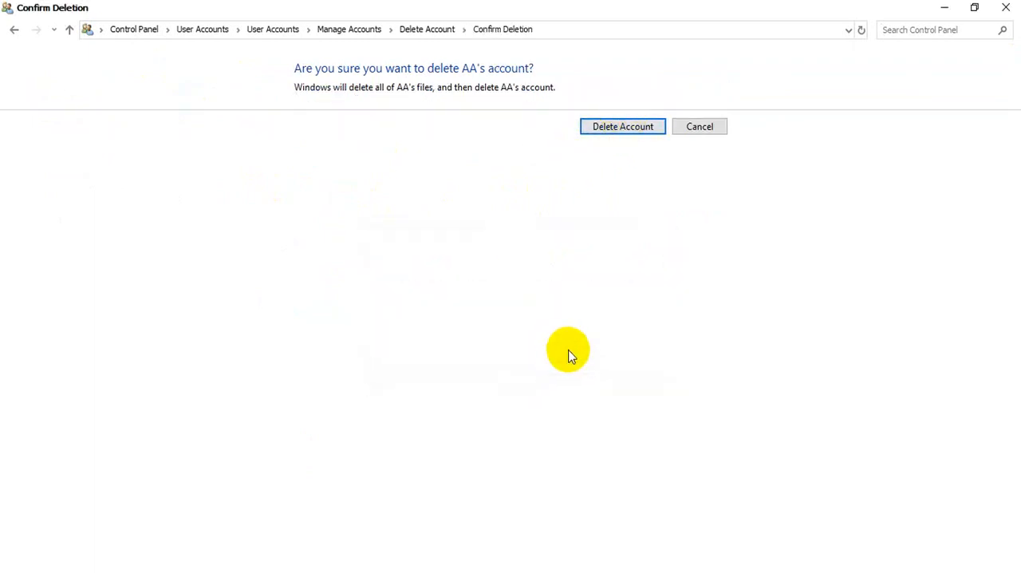
{"action": "left_click", "coordinate": [1007, 8]}
{"action": "left_click", "coordinate": [195, 507]}
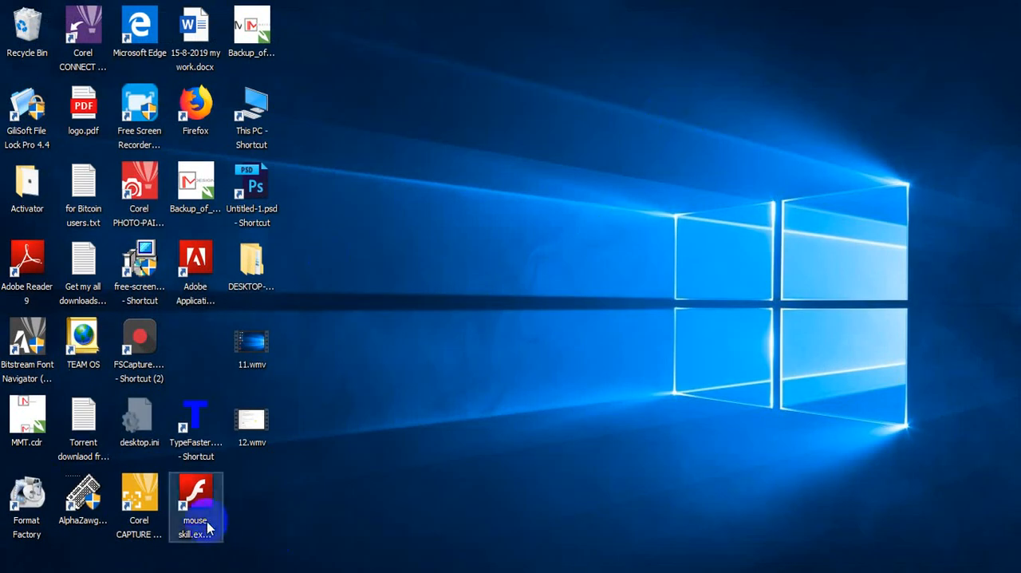
{"action": "key", "text": "super+r"}
{"action": "type", "text": "control"}
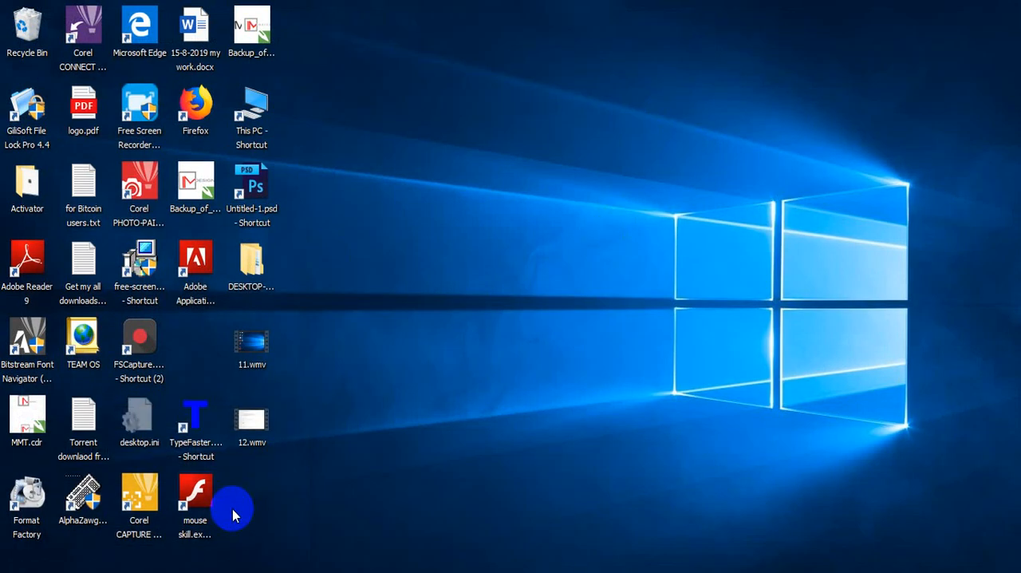
{"action": "key", "text": "Return"}
{"action": "left_click", "coordinate": [587, 112]}
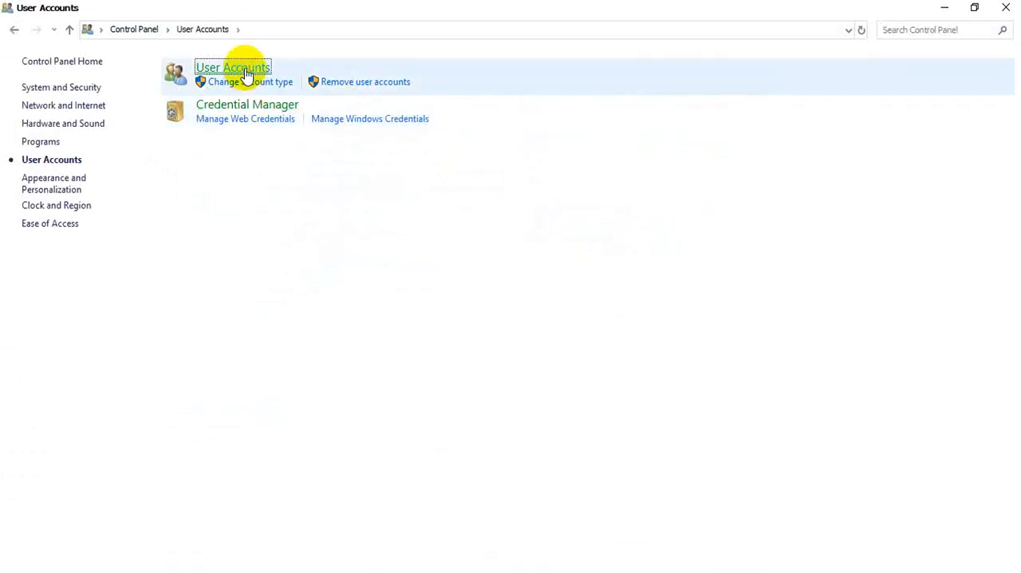
{"action": "left_click", "coordinate": [245, 72]}
{"action": "left_click", "coordinate": [192, 185]}
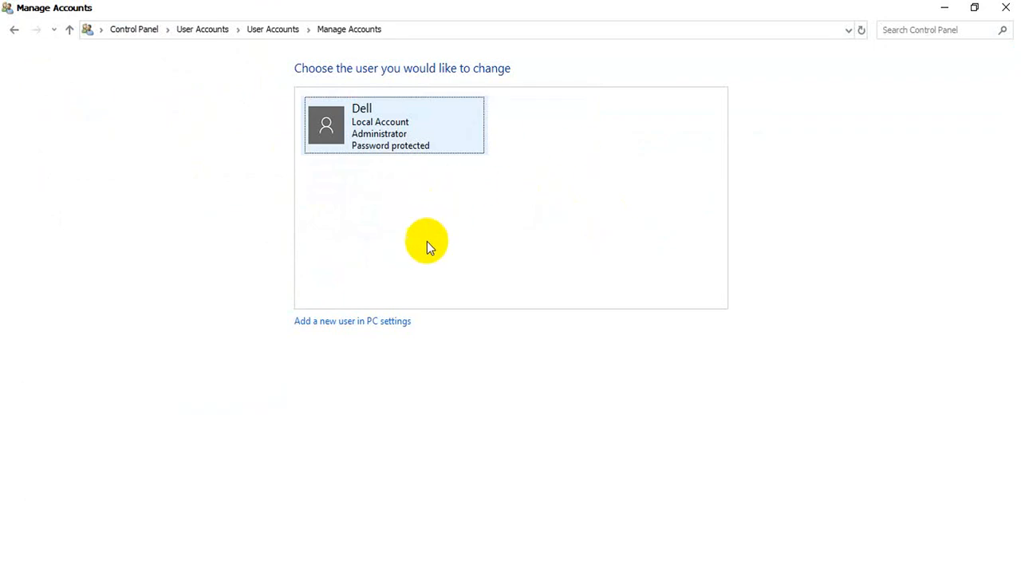
{"action": "left_click", "coordinate": [999, 7]}
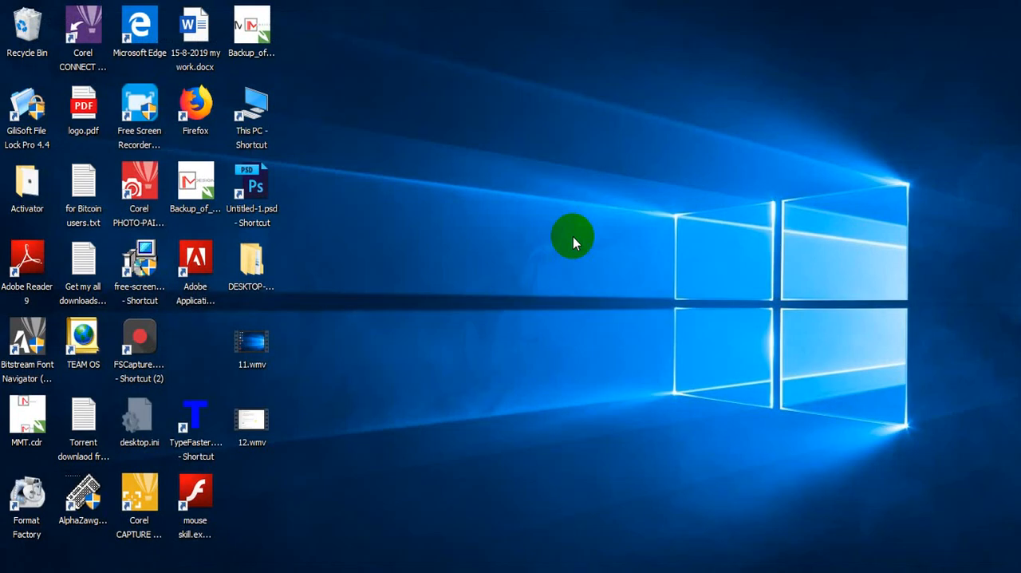